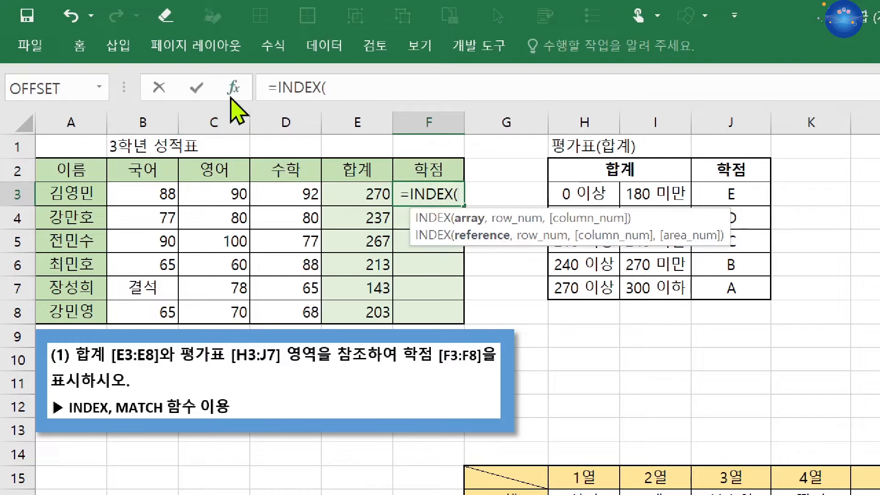
Step: Open the array form of INDEX for the grade formula in F3 and set its Array argument to $J$3:$J$7
{"action": "left_click", "coordinate": [233, 88]}
{"action": "left_click_drag", "start_coordinate": [491, 428], "coordinate": [364, 247]}
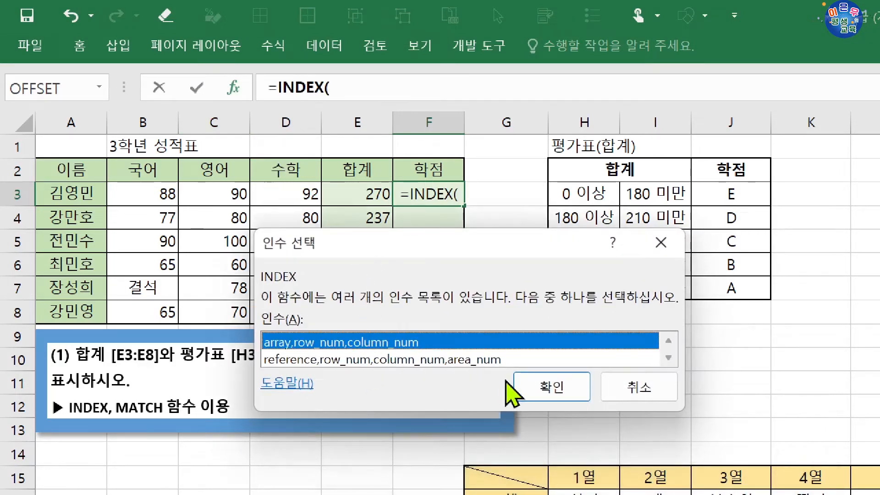
{"action": "left_click", "coordinate": [553, 387]}
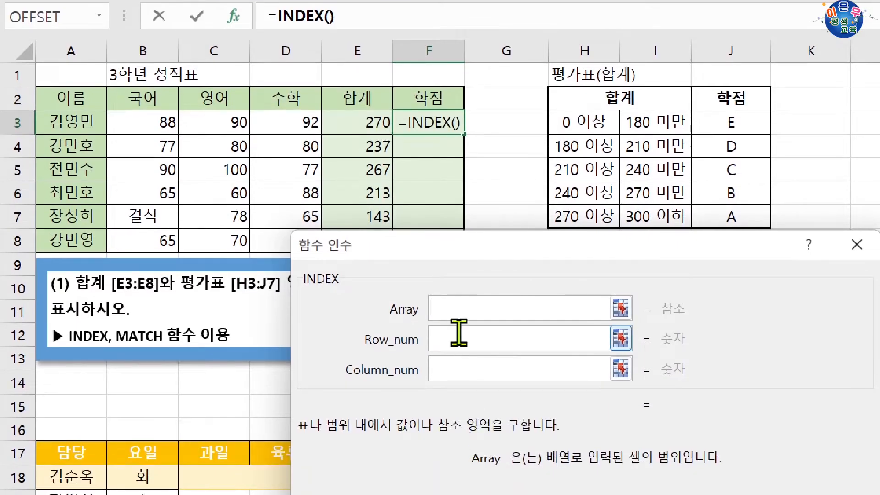
{"action": "left_click", "coordinate": [456, 331]}
{"action": "left_click", "coordinate": [461, 367]}
{"action": "left_click", "coordinate": [458, 314]}
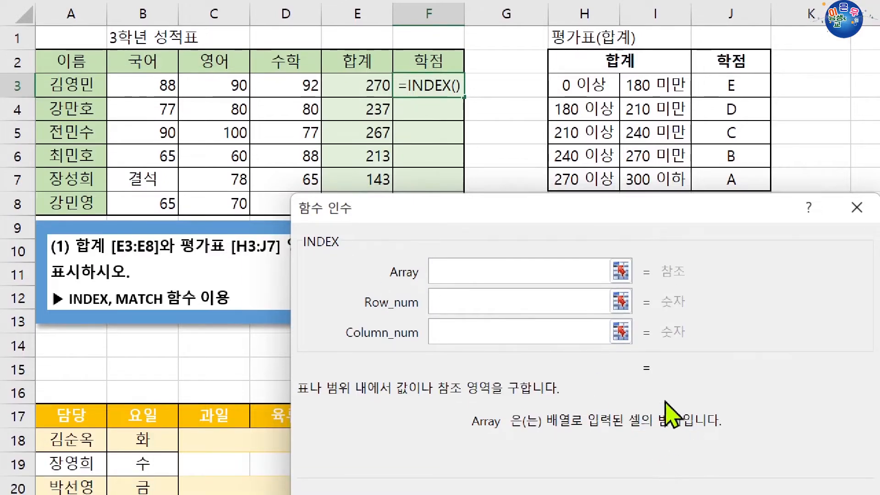
{"action": "left_click_drag", "start_coordinate": [733, 87], "coordinate": [745, 178]}
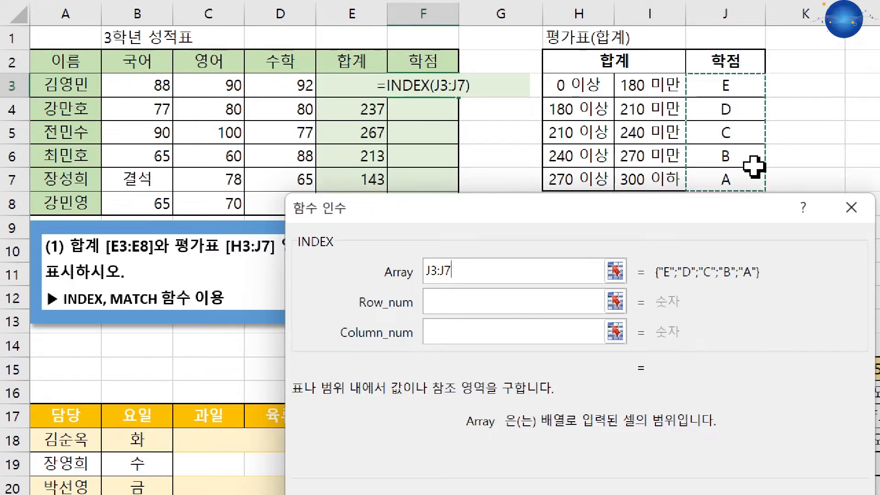
{"action": "key", "text": "F4"}
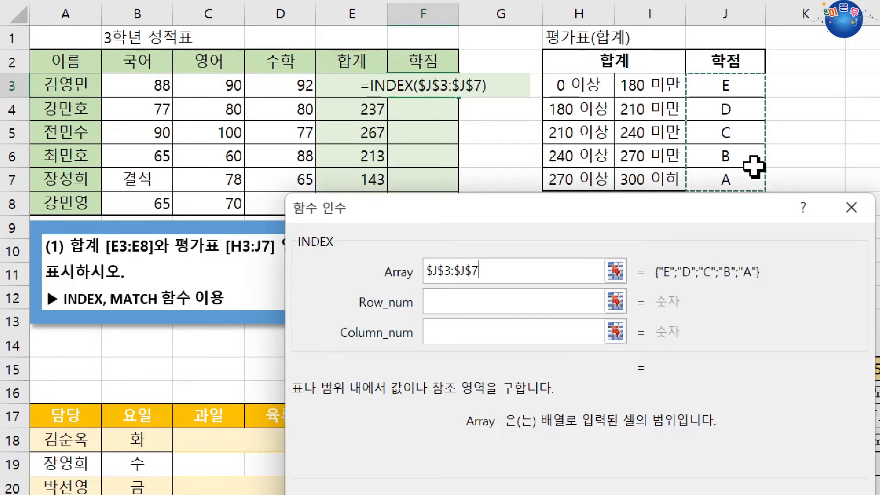
Step: Set INDEX's Column_num argument to 1 and make the Row_num argument active for entry
{"action": "left_click", "coordinate": [462, 301]}
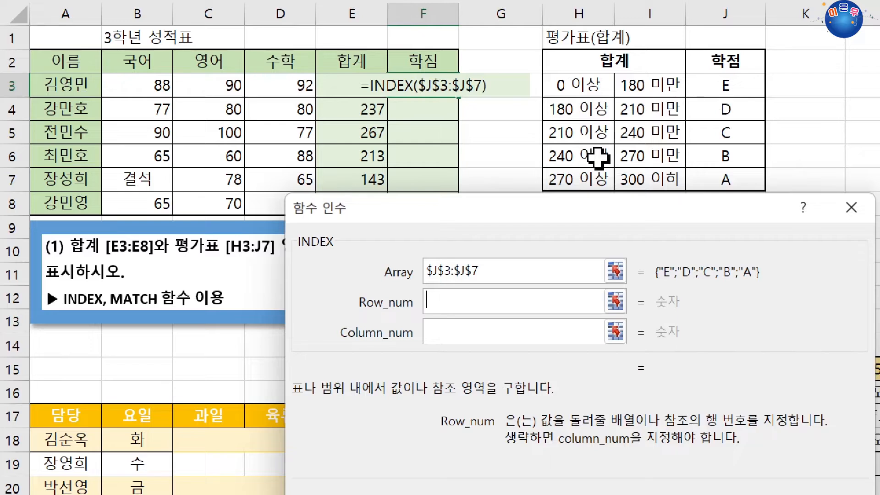
{"action": "left_click", "coordinate": [443, 327]}
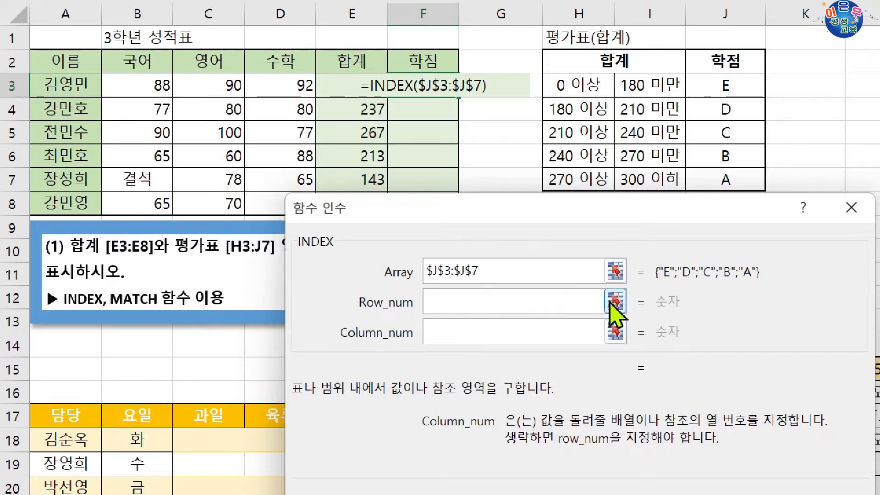
{"action": "type", "text": "1"}
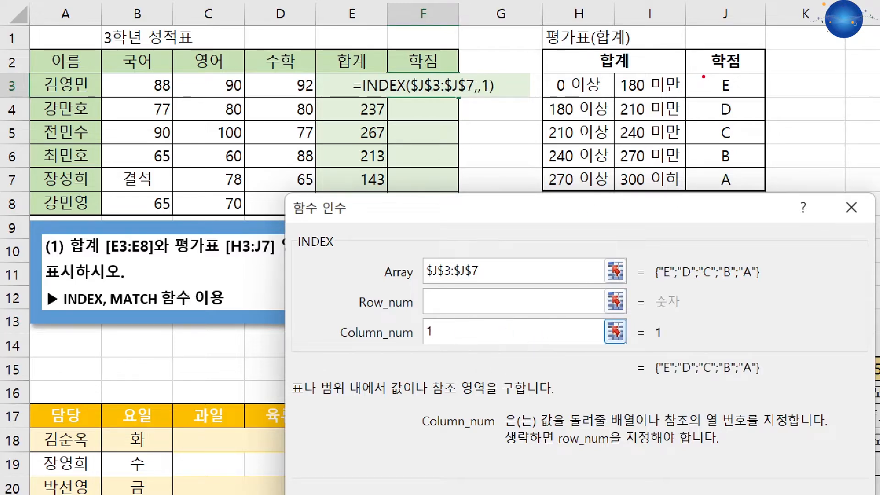
{"action": "left_click_drag", "start_coordinate": [704, 77], "coordinate": [744, 188]}
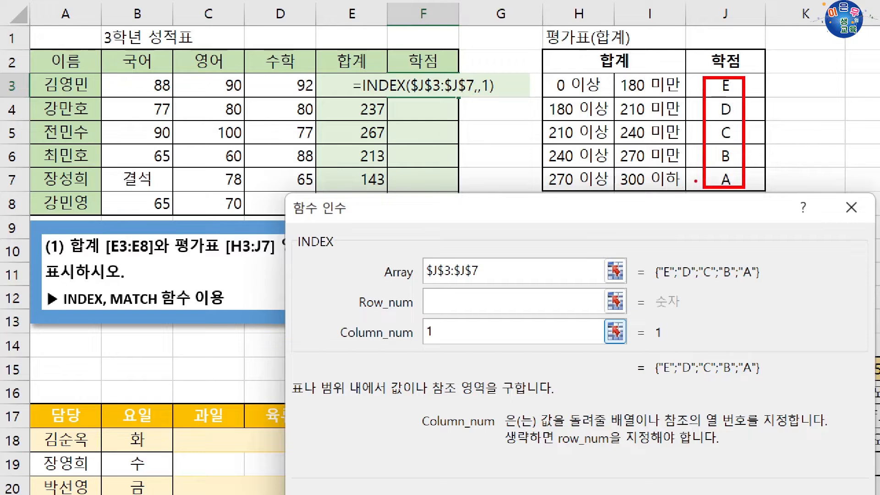
{"action": "mouse_move", "coordinate": [696, 182]}
{"action": "left_mouse_down"}
{"action": "mouse_move", "coordinate": [597, 268]}
{"action": "mouse_move", "coordinate": [453, 327]}
{"action": "left_mouse_up"}
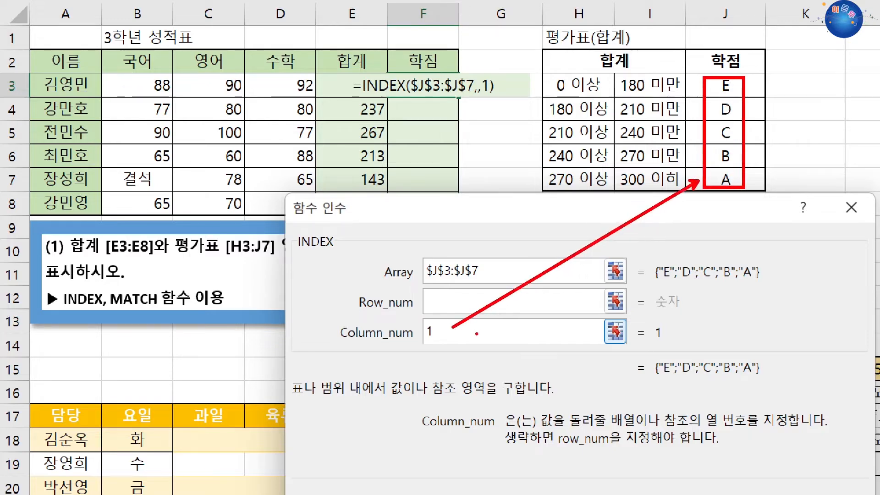
{"action": "left_click", "coordinate": [446, 291]}
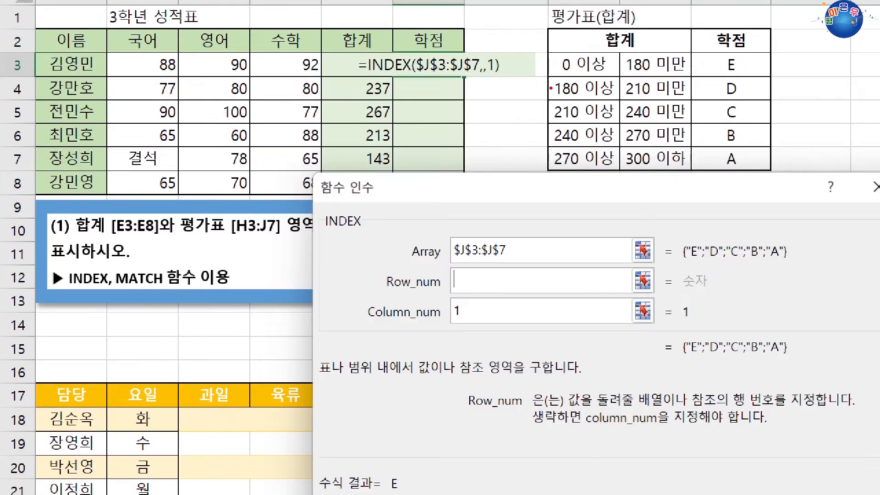
{"action": "left_click_drag", "start_coordinate": [550, 53], "coordinate": [622, 169]}
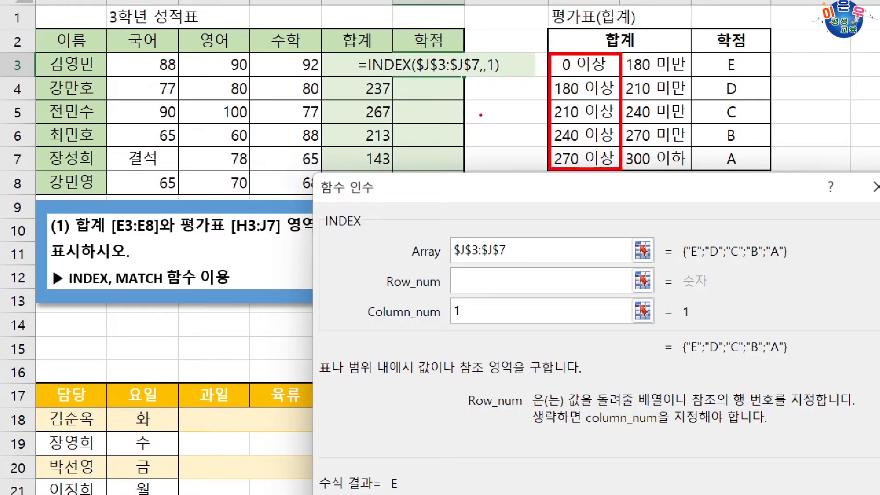
{"action": "left_click_drag", "start_coordinate": [393, 63], "coordinate": [547, 162]}
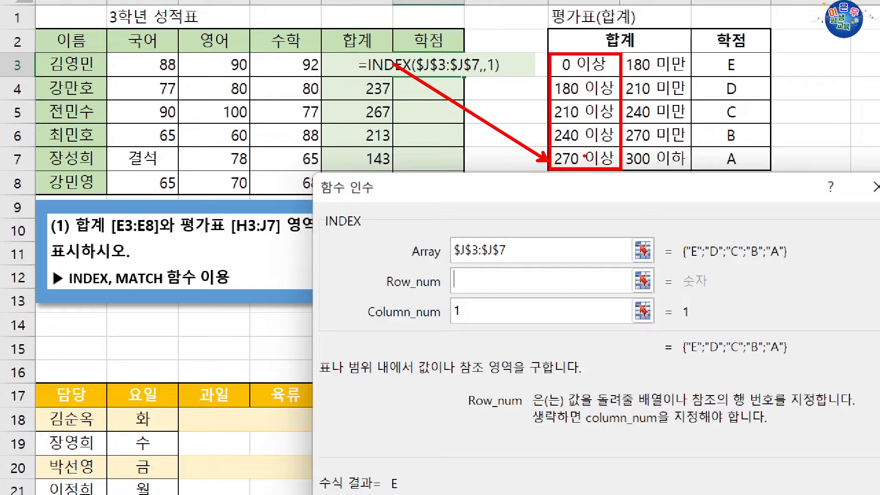
{"action": "left_click_drag", "start_coordinate": [541, 114], "coordinate": [398, 88]}
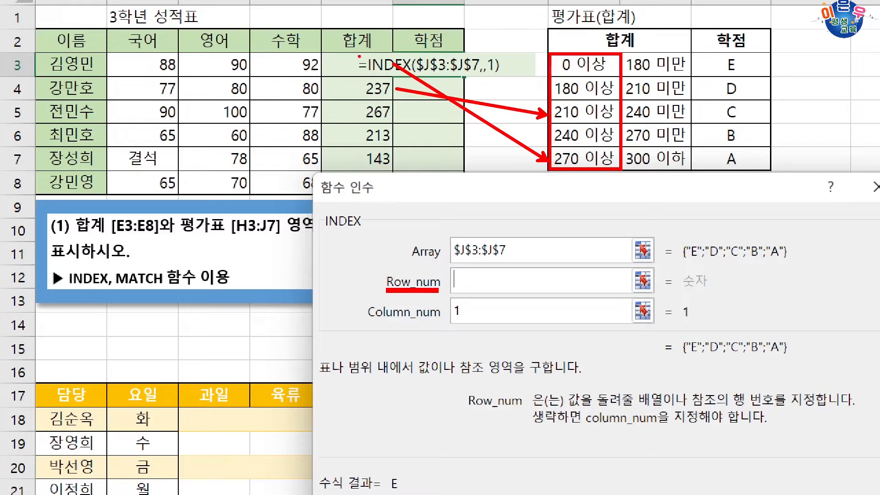
{"action": "left_click_drag", "start_coordinate": [352, 64], "coordinate": [362, 76]}
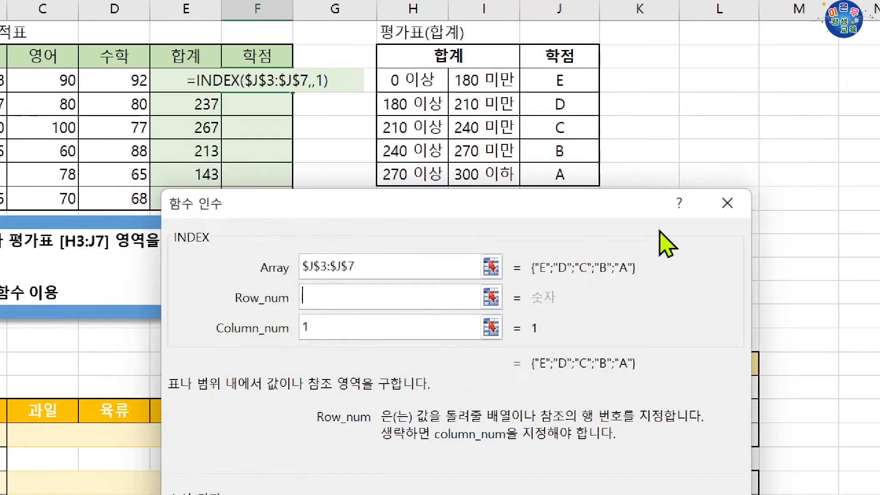
Step: Enter MATCH() as INDEX's Row_num argument and bring up the arguments of the nested MATCH function
{"action": "type", "text": "MAC"}
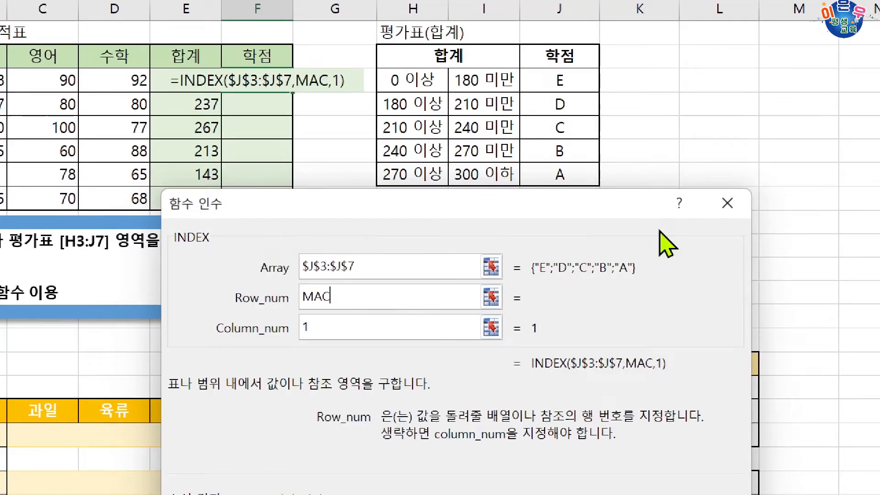
{"action": "key", "text": "BackSpace"}
{"action": "type", "text": "TCH("}
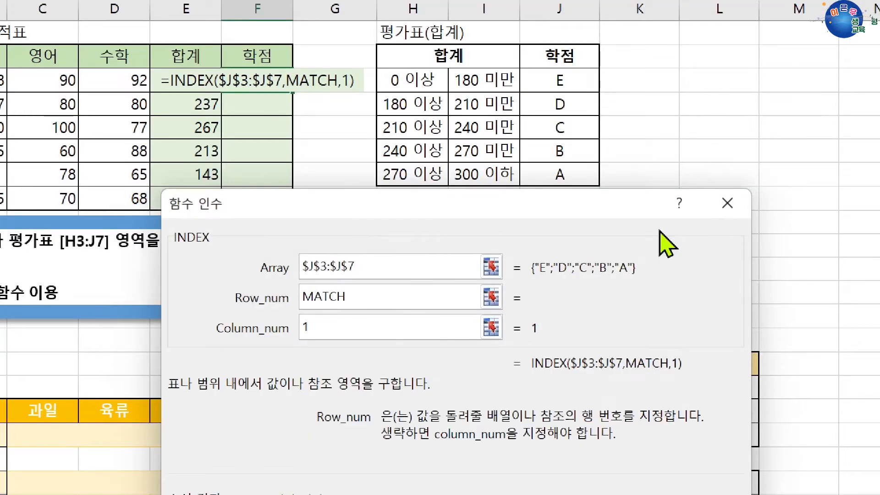
{"action": "type", "text": ")"}
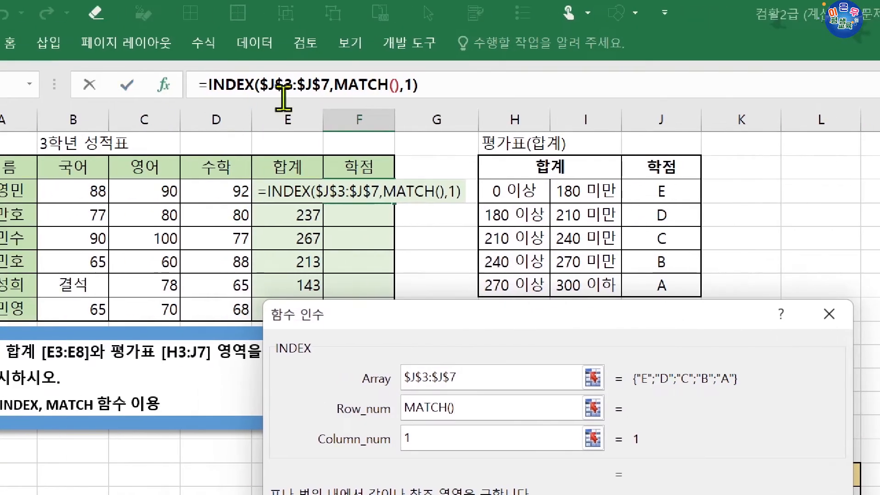
{"action": "left_click", "coordinate": [351, 86]}
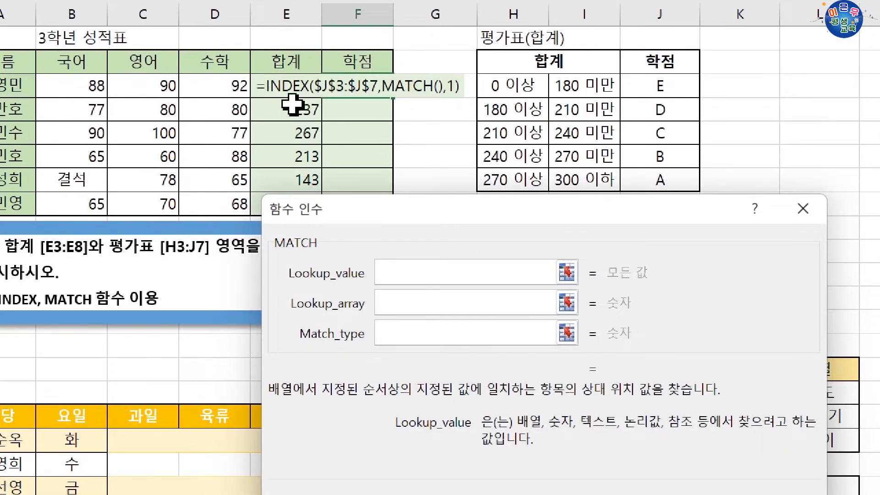
Step: Fill in the MATCH arguments with lookup value E3, lookup array $H$3:$H$7 and match type 1
{"action": "left_click", "coordinate": [273, 84]}
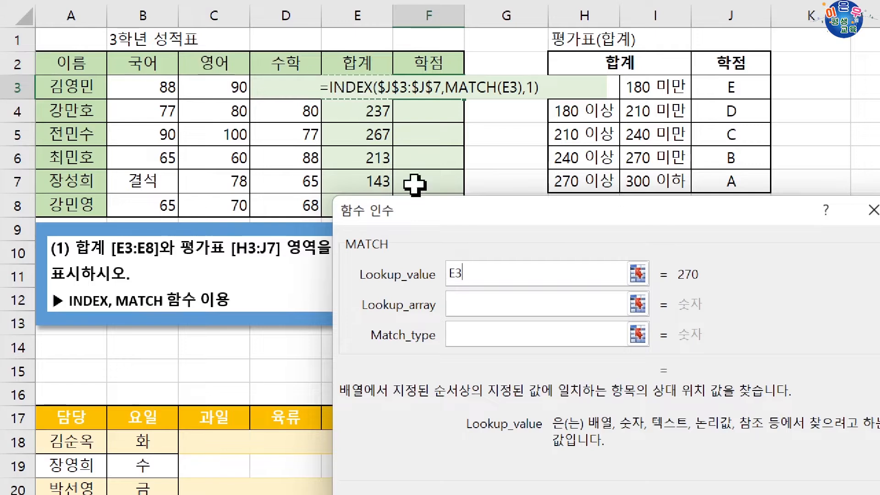
{"action": "left_click", "coordinate": [477, 302]}
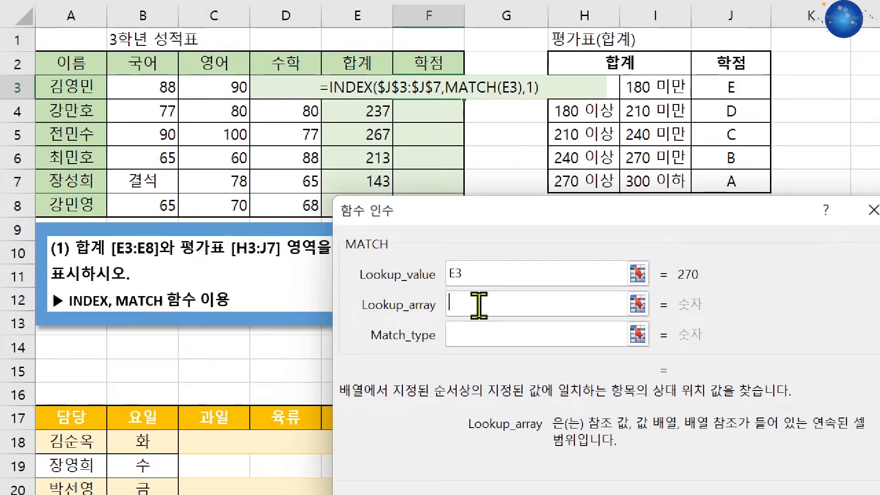
{"action": "left_click_drag", "start_coordinate": [586, 92], "coordinate": [605, 171]}
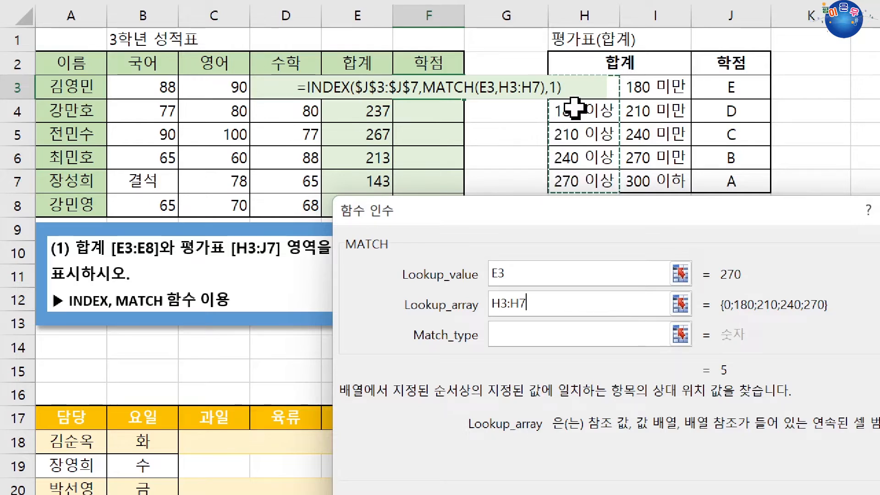
{"action": "key", "text": "F4"}
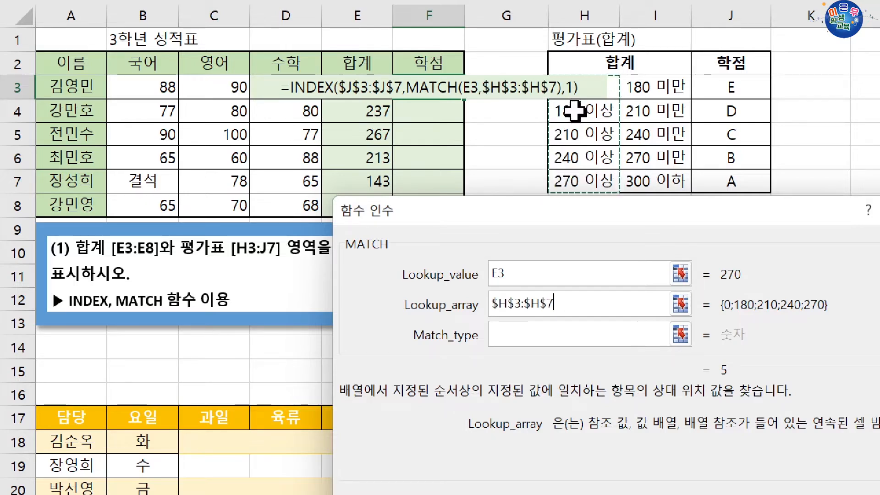
{"action": "left_click", "coordinate": [551, 329]}
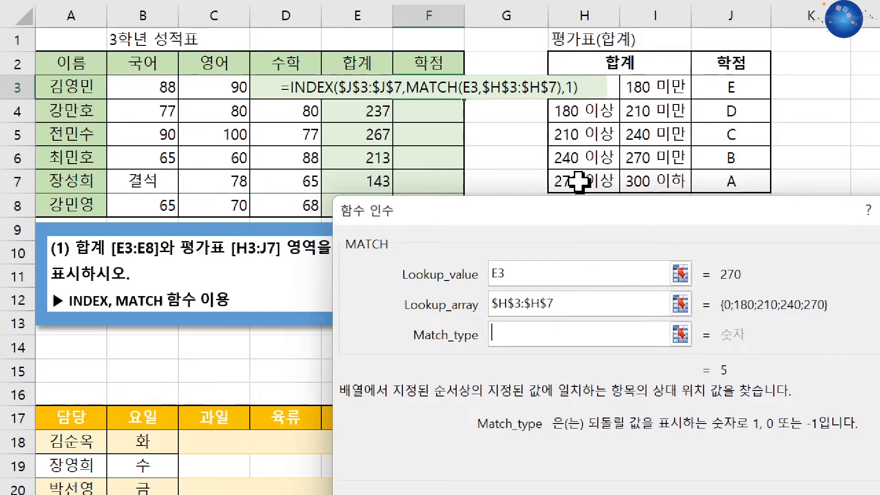
{"action": "type", "text": "1"}
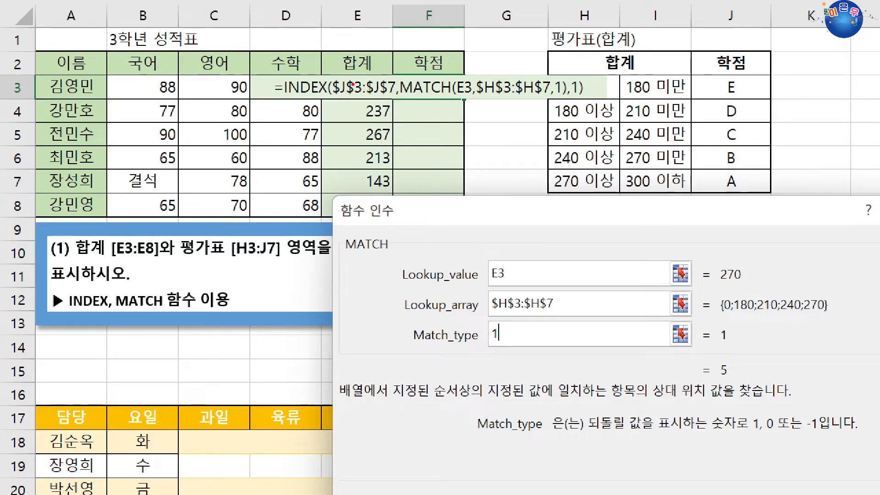
{"action": "left_click_drag", "start_coordinate": [343, 80], "coordinate": [344, 95]}
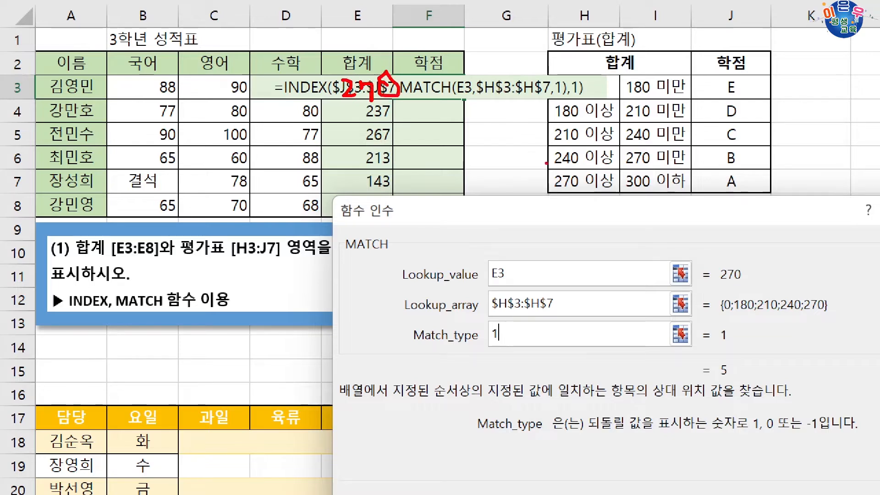
{"action": "left_click_drag", "start_coordinate": [400, 90], "coordinate": [549, 180]}
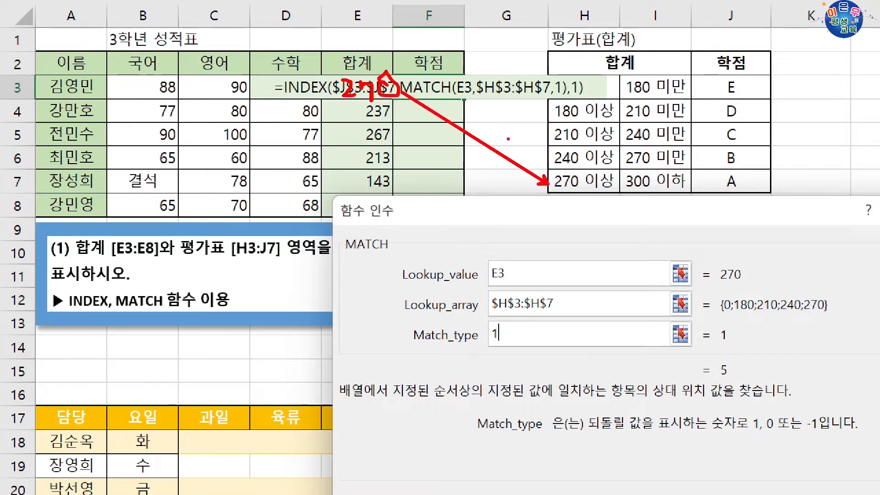
{"action": "mouse_move", "coordinate": [548, 74]}
{"action": "left_mouse_down"}
{"action": "mouse_move", "coordinate": [547, 117]}
{"action": "mouse_move", "coordinate": [610, 190]}
{"action": "mouse_move", "coordinate": [618, 119]}
{"action": "mouse_move", "coordinate": [548, 74]}
{"action": "left_mouse_up"}
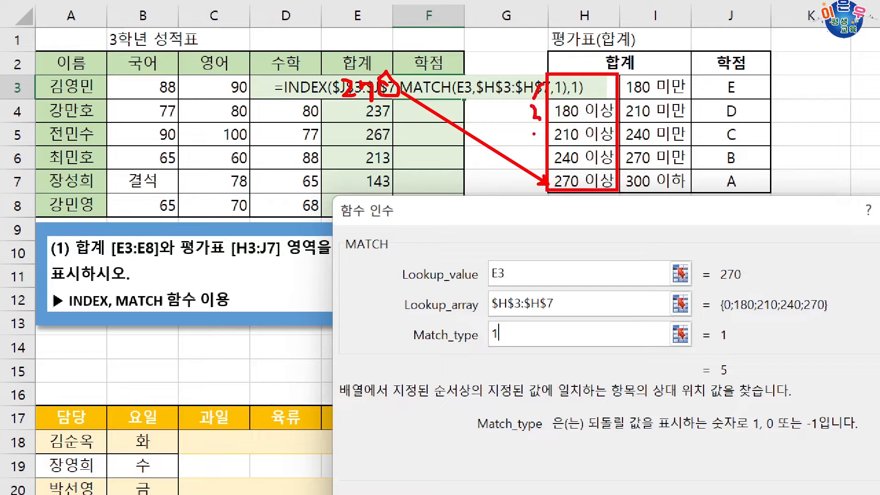
{"action": "left_click_drag", "start_coordinate": [534, 134], "coordinate": [544, 136]}
{"action": "left_click_drag", "start_coordinate": [540, 186], "coordinate": [541, 194]}
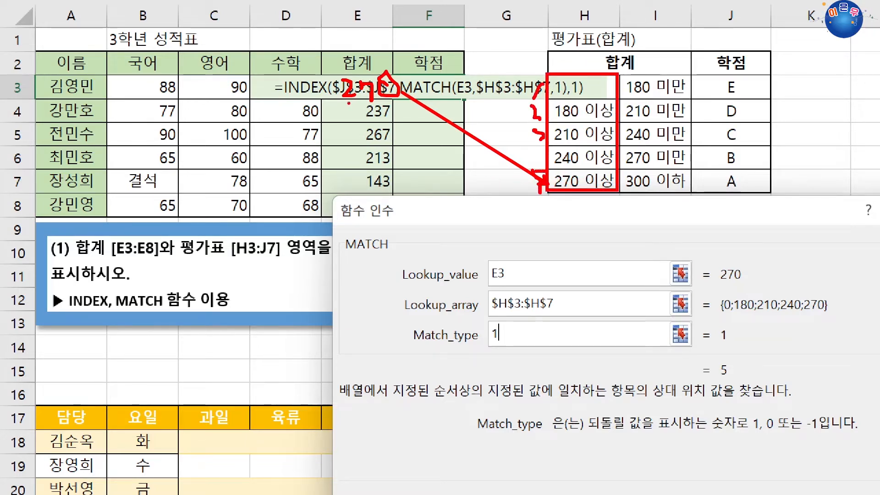
{"action": "mouse_move", "coordinate": [483, 264]}
{"action": "left_mouse_down"}
{"action": "mouse_move", "coordinate": [509, 283]}
{"action": "mouse_move", "coordinate": [522, 315]}
{"action": "mouse_move", "coordinate": [556, 316]}
{"action": "left_mouse_up"}
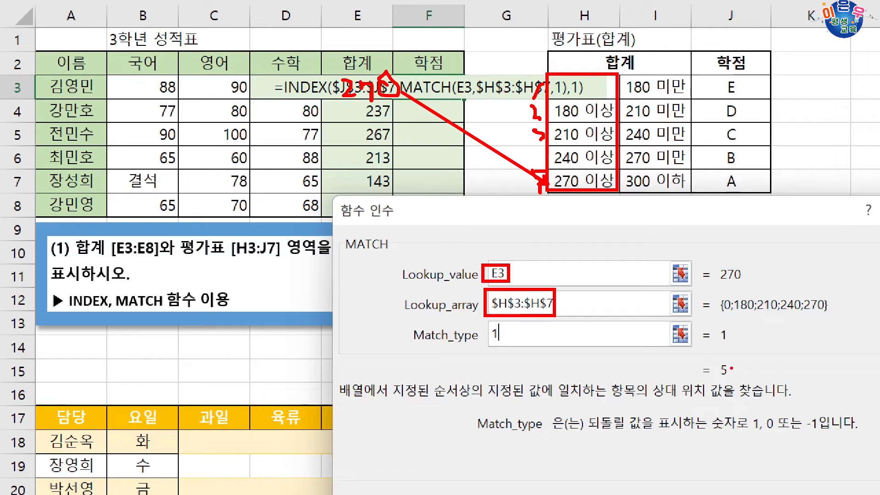
{"action": "left_click_drag", "start_coordinate": [711, 354], "coordinate": [736, 380]}
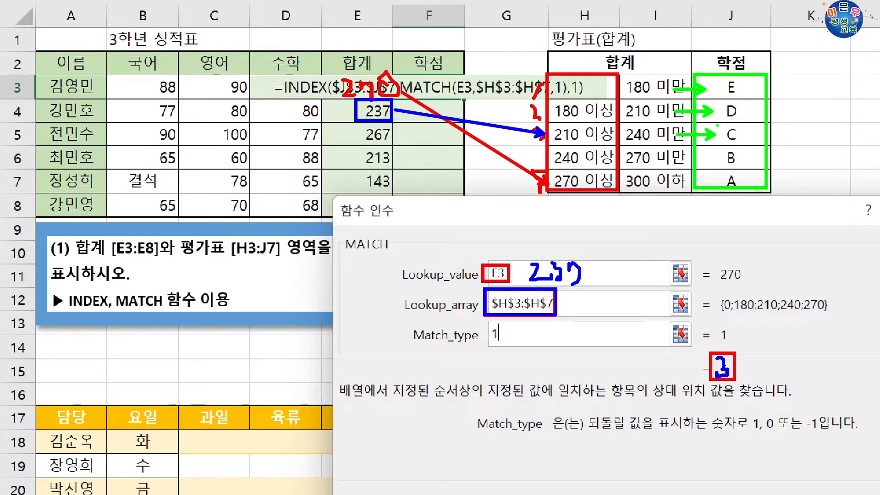
{"action": "left_click_drag", "start_coordinate": [731, 138], "coordinate": [745, 144]}
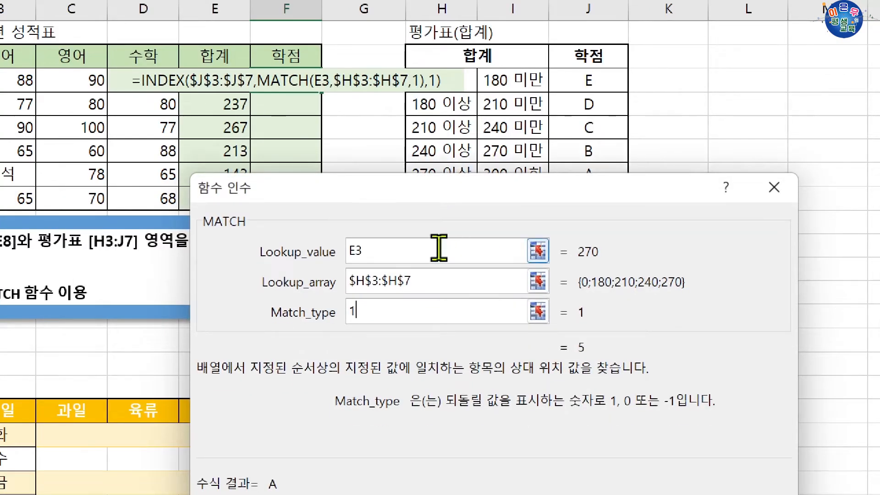
Step: Fill the completed grade formula from F3 down through F8 and select E3:F8 to review totals against grades
{"action": "key", "text": "Return"}
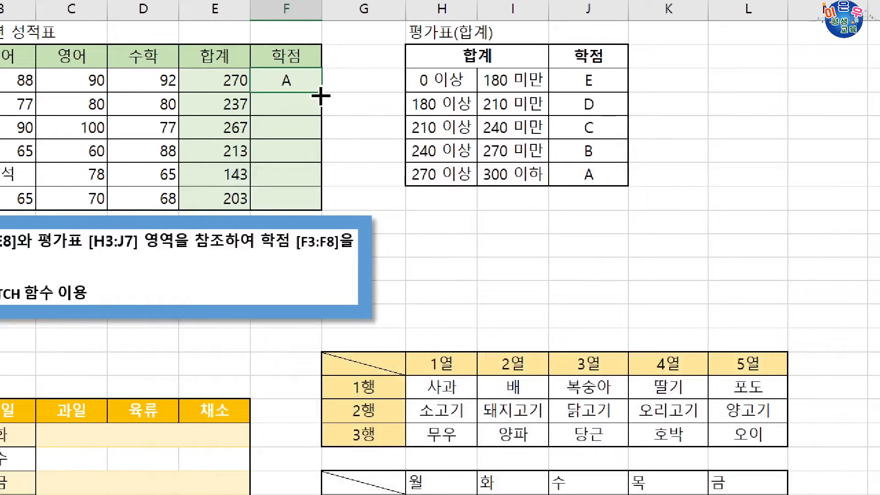
{"action": "left_click_drag", "start_coordinate": [322, 92], "coordinate": [321, 211]}
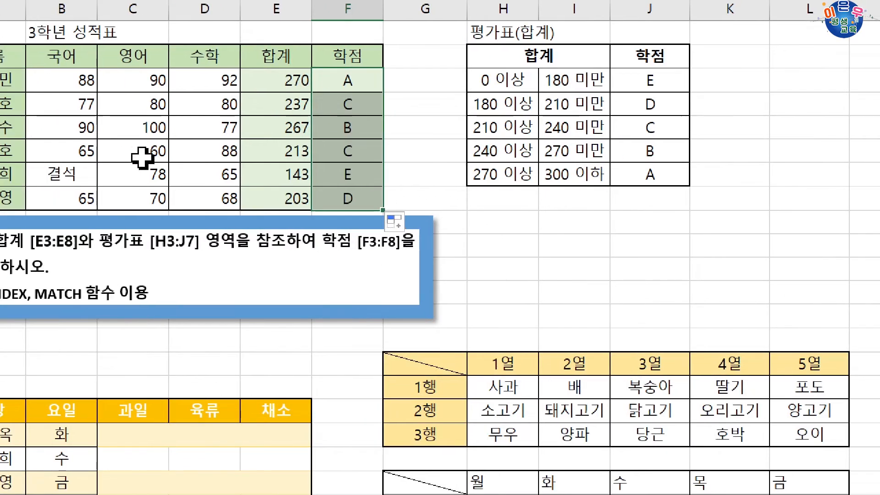
{"action": "left_click_drag", "start_coordinate": [225, 87], "coordinate": [230, 192]}
{"action": "left_click_drag", "start_coordinate": [293, 192], "coordinate": [350, 205]}
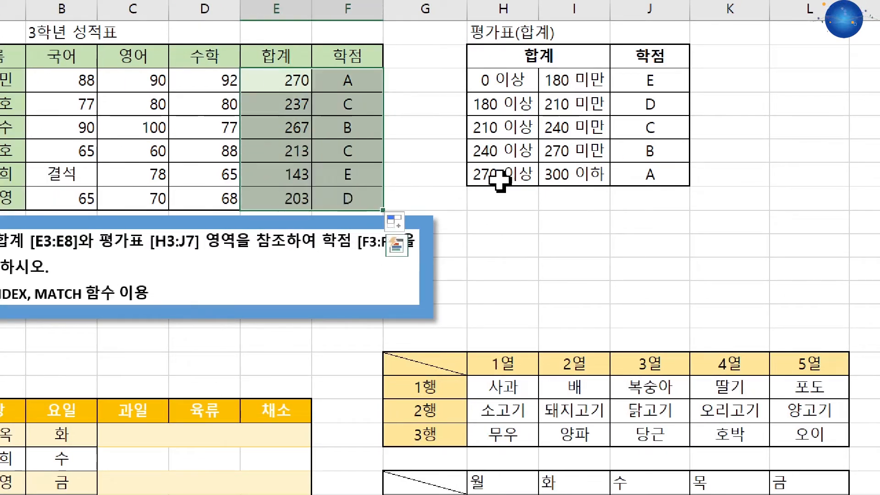
Step: Examine the codes in B26:B34 and how the code table I26:K30 supplies the category and gender for C26:D26
{"action": "left_click", "coordinate": [349, 87]}
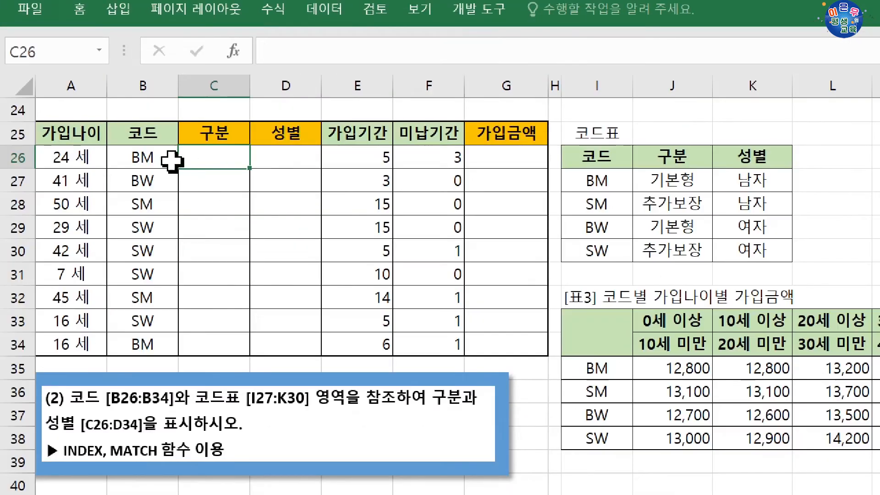
{"action": "left_click_drag", "start_coordinate": [169, 160], "coordinate": [172, 345]}
{"action": "left_click", "coordinate": [621, 161]}
{"action": "left_click_drag", "start_coordinate": [621, 160], "coordinate": [621, 249]}
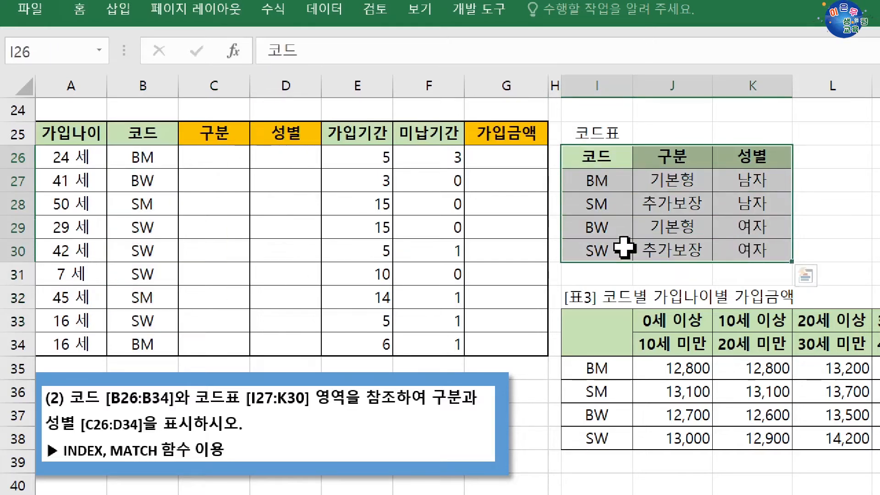
{"action": "left_click_drag", "start_coordinate": [228, 149], "coordinate": [279, 155]}
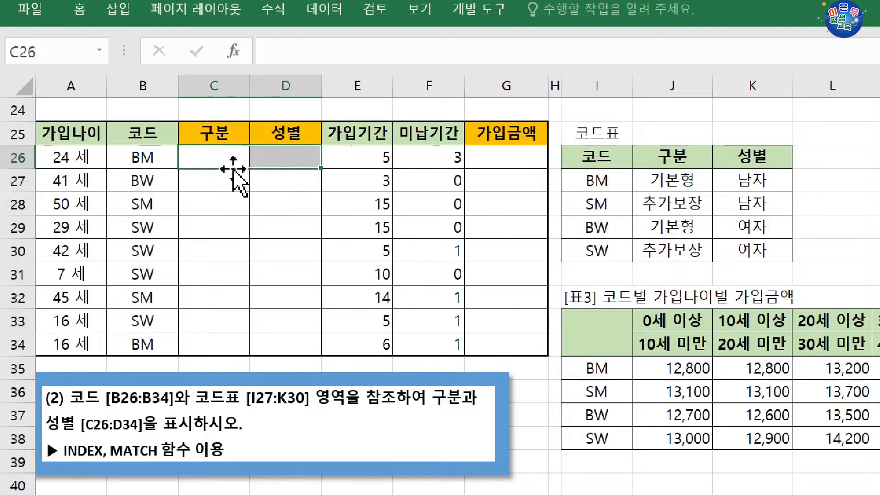
{"action": "left_click", "coordinate": [156, 162]}
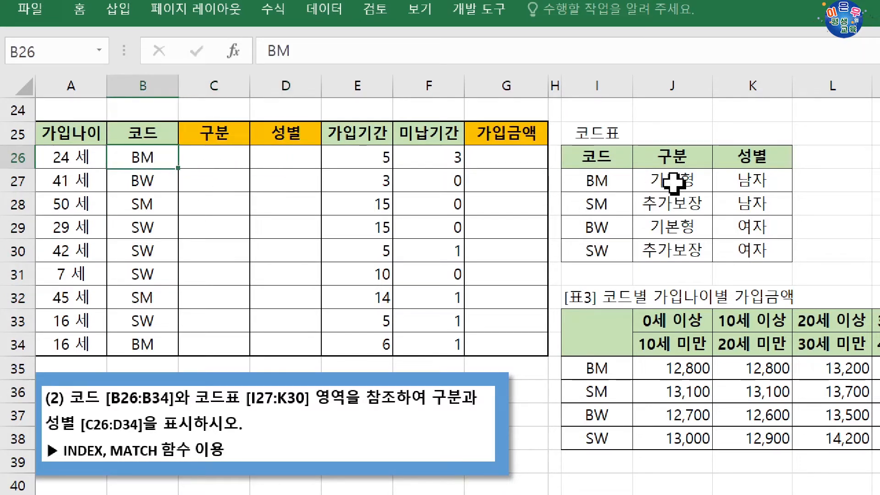
{"action": "left_click_drag", "start_coordinate": [678, 177], "coordinate": [725, 179]}
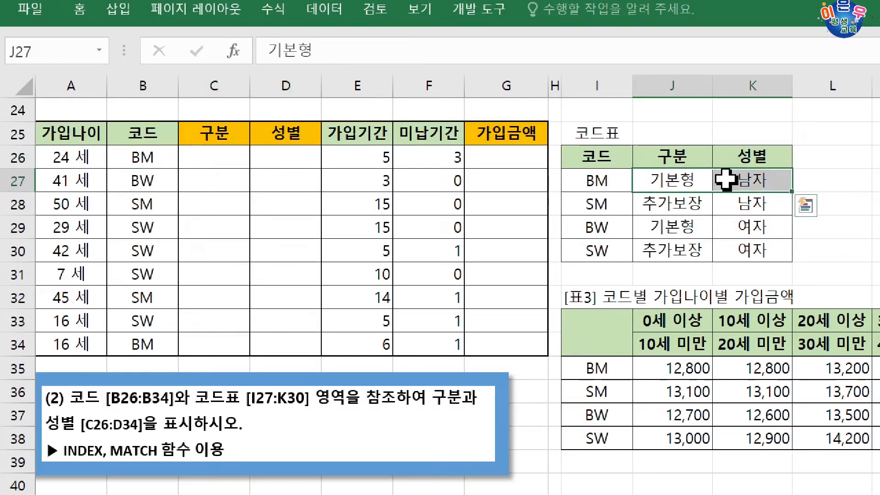
Step: Start an INDEX formula in C26 and bring up its function arguments, keeping the code table uncovered
{"action": "left_click_drag", "start_coordinate": [222, 158], "coordinate": [244, 166]}
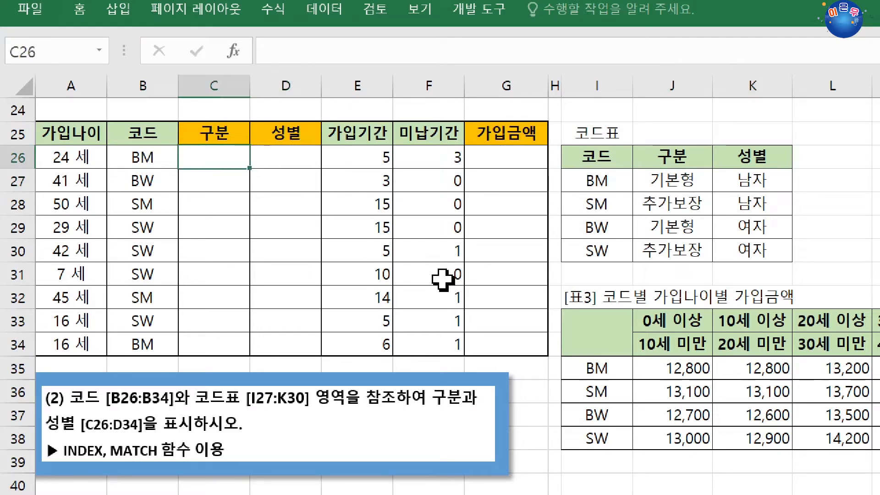
{"action": "type", "text": "=in"}
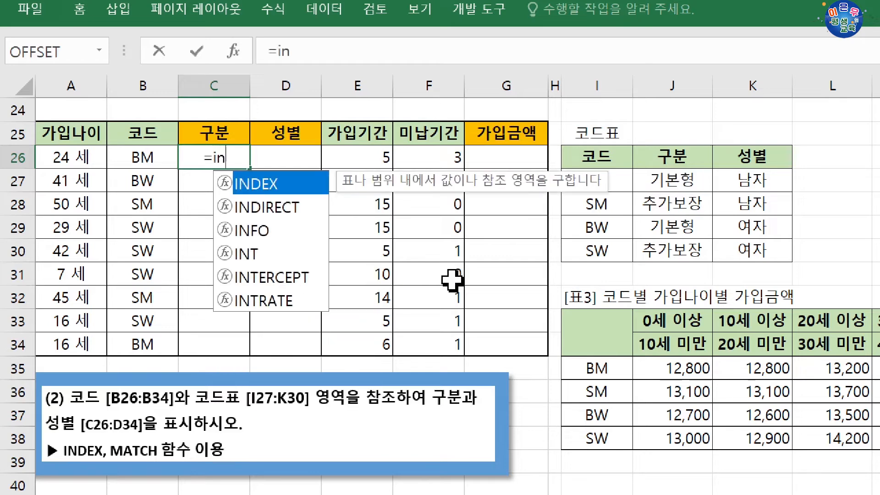
{"action": "key", "text": "Tab"}
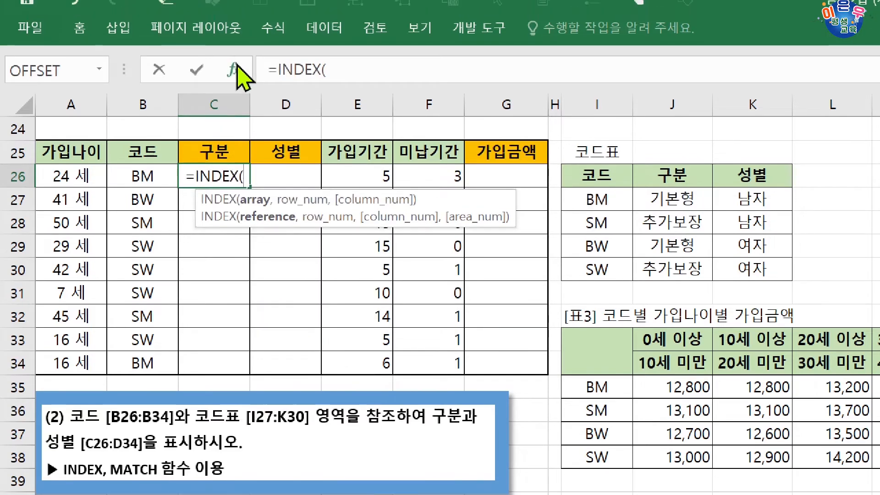
{"action": "left_click", "coordinate": [234, 50]}
{"action": "left_click_drag", "start_coordinate": [502, 385], "coordinate": [299, 245]}
{"action": "left_click", "coordinate": [404, 379]}
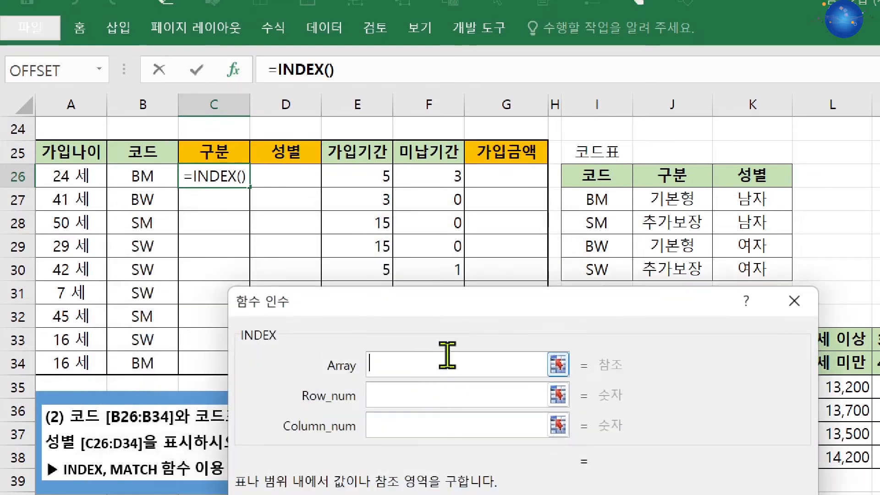
{"action": "left_click_drag", "start_coordinate": [454, 308], "coordinate": [487, 312]}
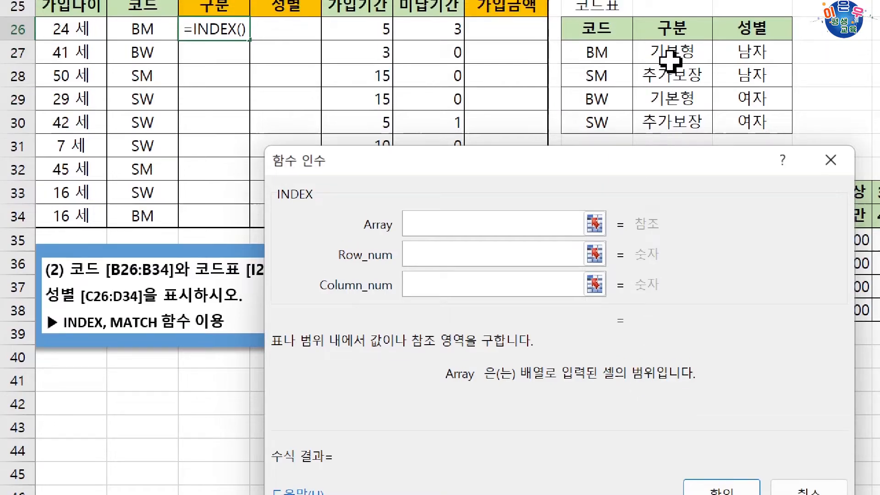
Step: Set INDEX's Array argument to the absolute range $J$27:$K$30 and make the Row_num argument active for entry
{"action": "left_click_drag", "start_coordinate": [670, 60], "coordinate": [717, 116]}
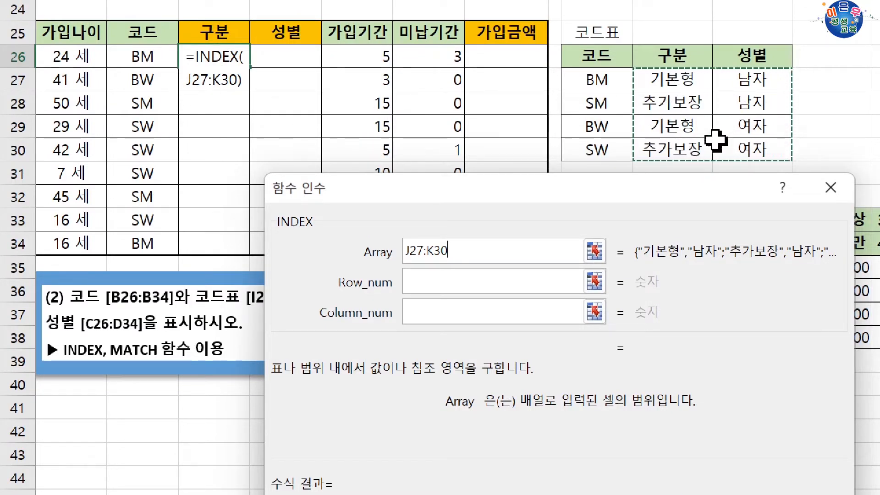
{"action": "key", "text": "F4"}
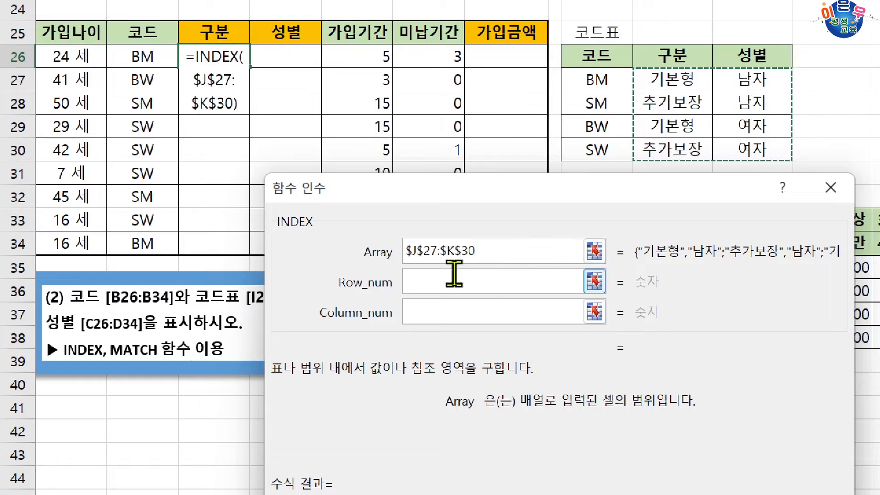
{"action": "left_click", "coordinate": [448, 277]}
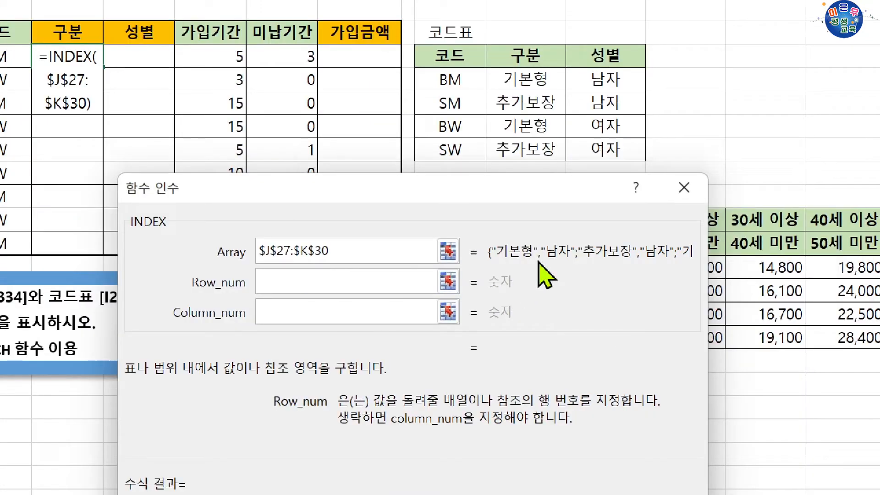
Step: Enter a nested MATCH function as INDEX's Row_num argument and bring up the MATCH arguments
{"action": "type", "text": "match"}
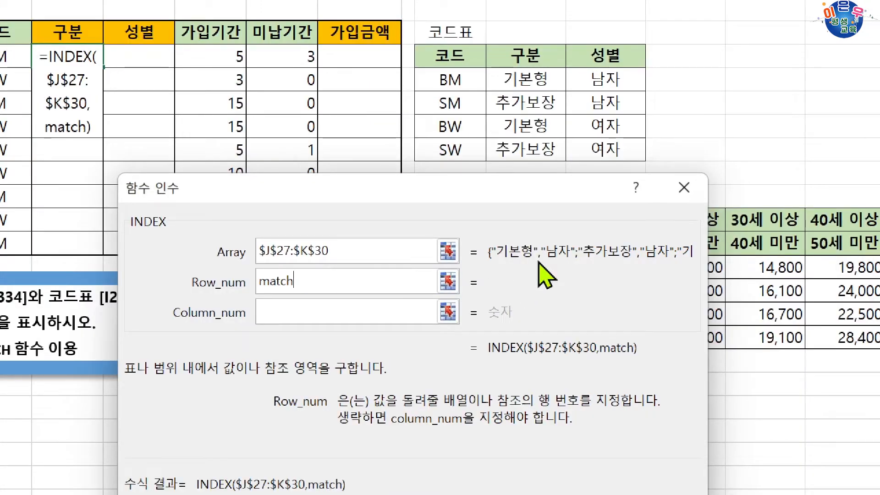
{"action": "type", "text": "("}
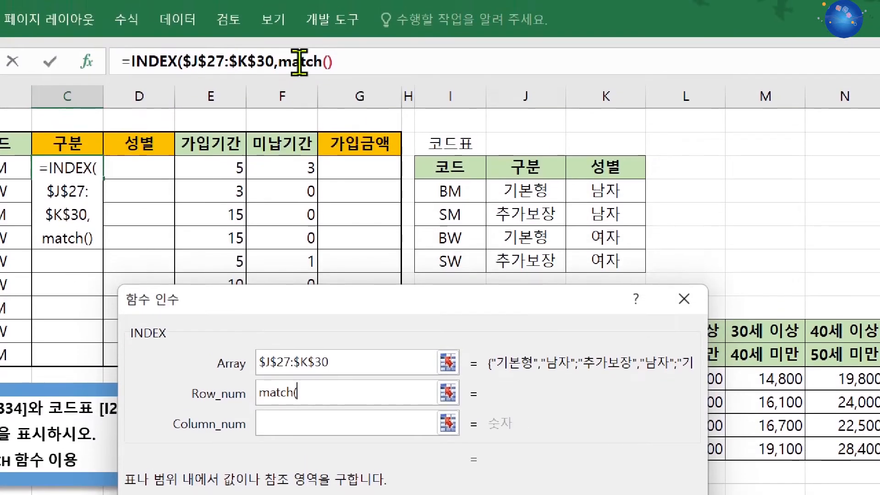
{"action": "left_click", "coordinate": [289, 55]}
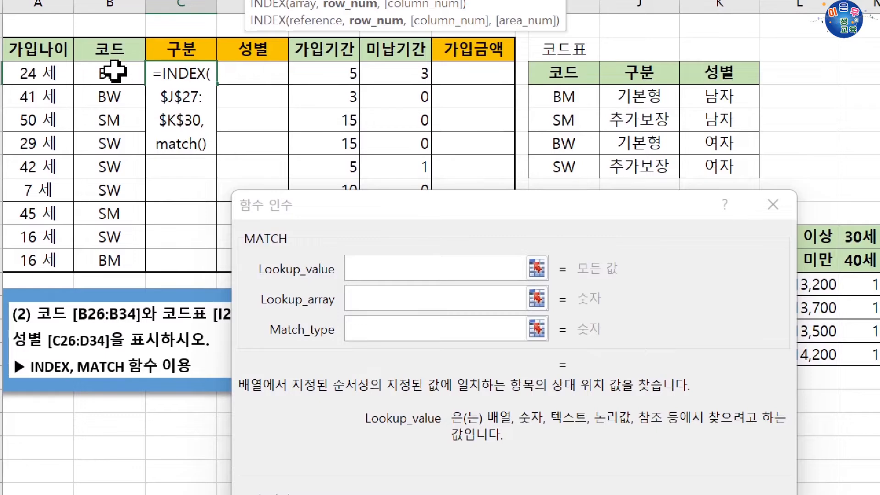
{"action": "left_click", "coordinate": [113, 71]}
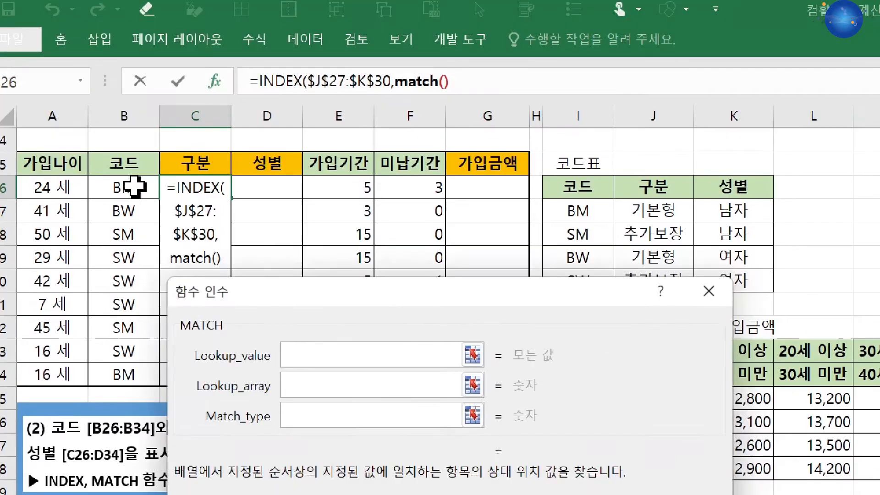
{"action": "left_click", "coordinate": [118, 71]}
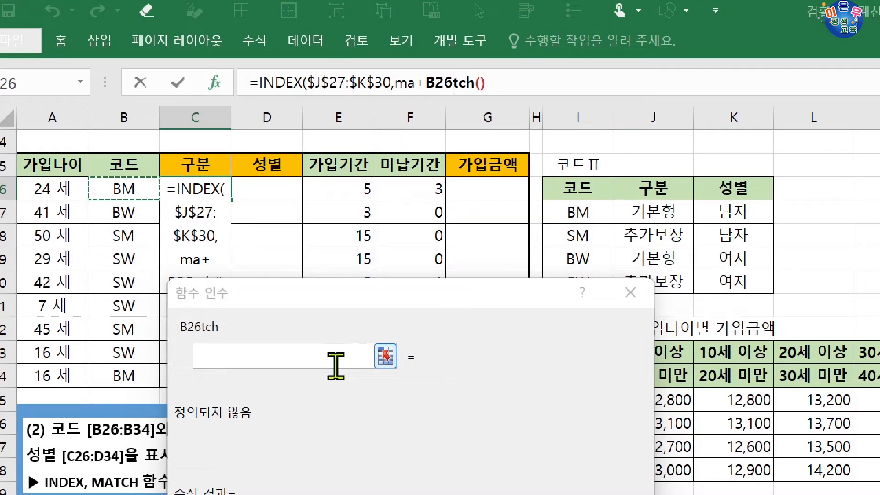
{"action": "left_click_drag", "start_coordinate": [452, 83], "coordinate": [367, 83]}
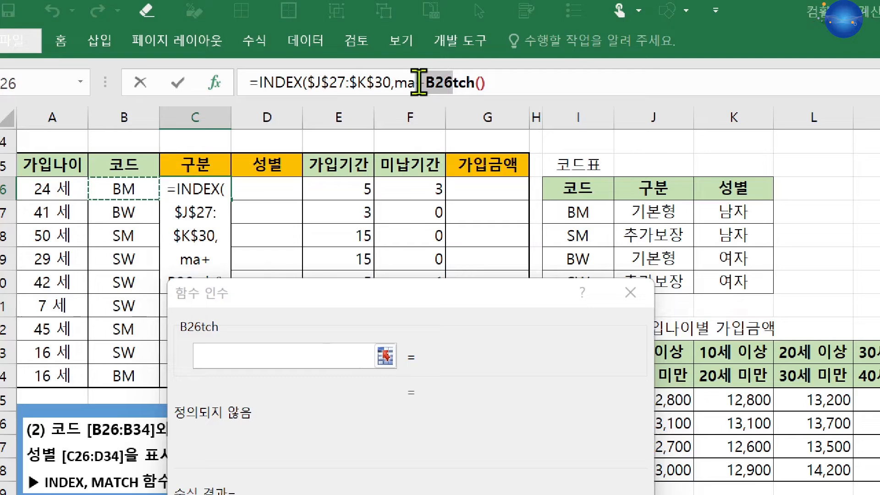
{"action": "left_click_drag", "start_coordinate": [419, 83], "coordinate": [418, 83]}
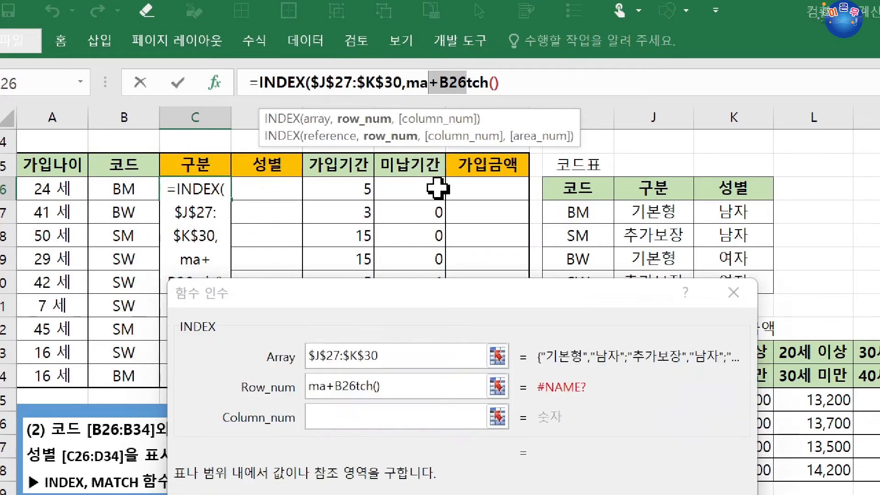
{"action": "key", "text": "BackSpace"}
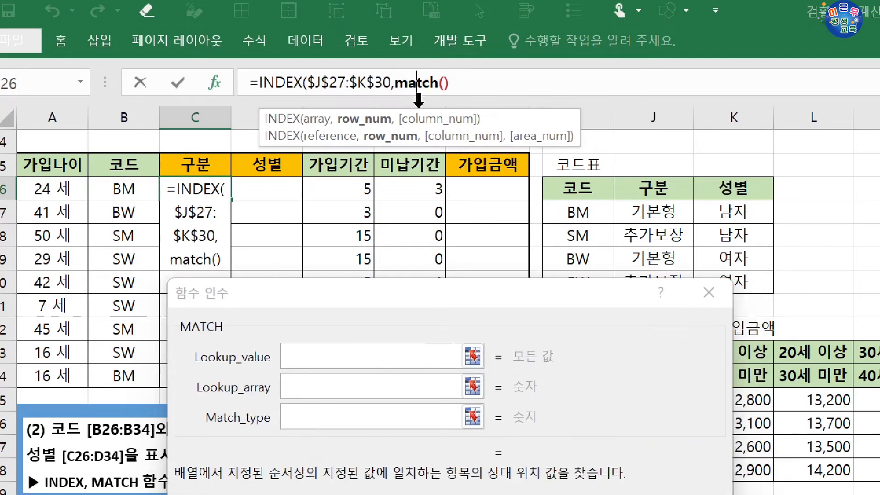
Step: Fill in the MATCH arguments with lookup value B26, absolute lookup array $I$27:$I$30 and match type 0
{"action": "left_click", "coordinate": [314, 357]}
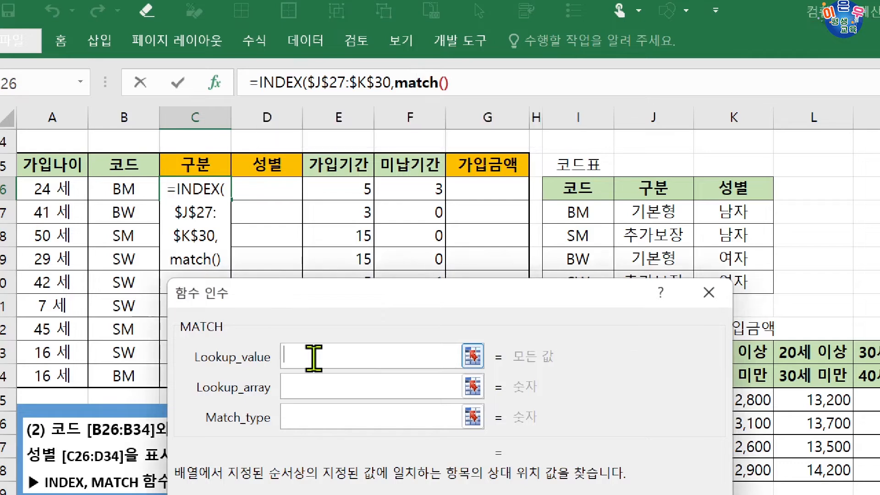
{"action": "left_click", "coordinate": [126, 188]}
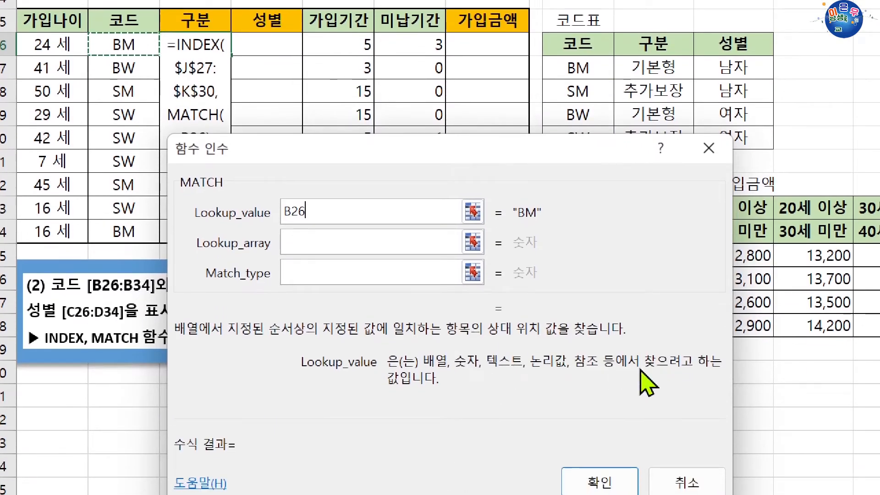
{"action": "left_click", "coordinate": [299, 246]}
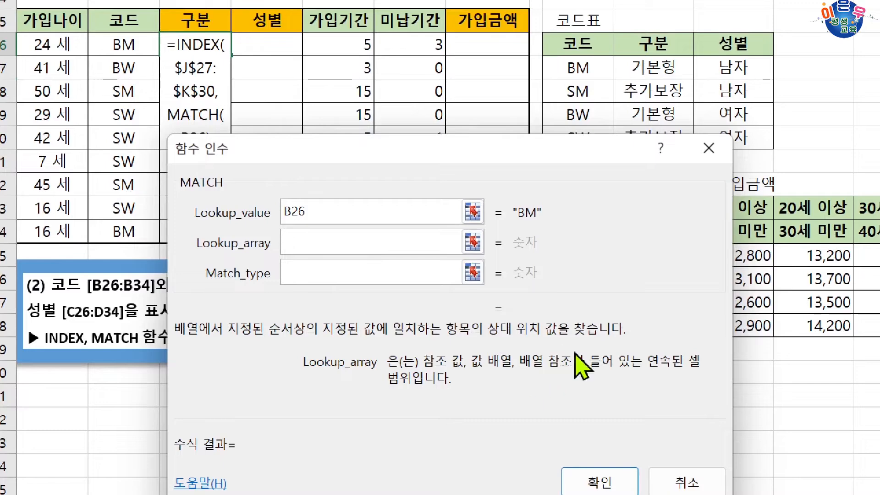
{"action": "left_click_drag", "start_coordinate": [527, 151], "coordinate": [527, 181]}
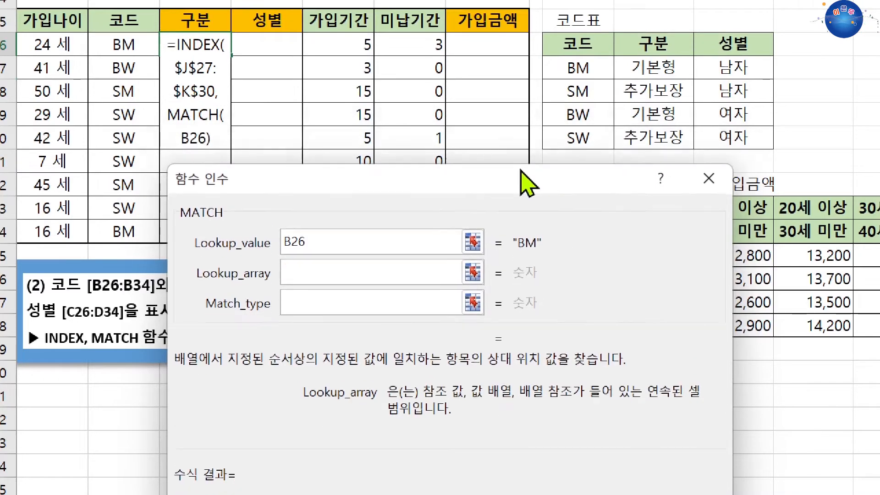
{"action": "left_click_drag", "start_coordinate": [555, 69], "coordinate": [599, 135]}
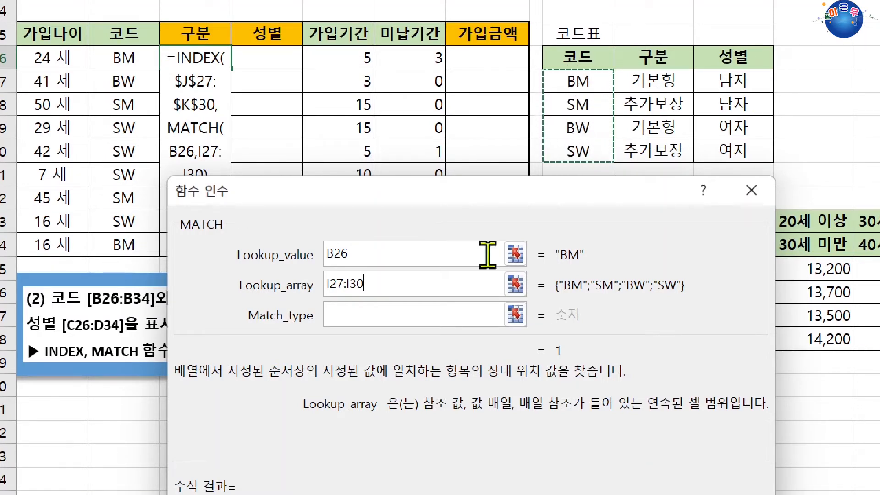
{"action": "key", "text": "F4"}
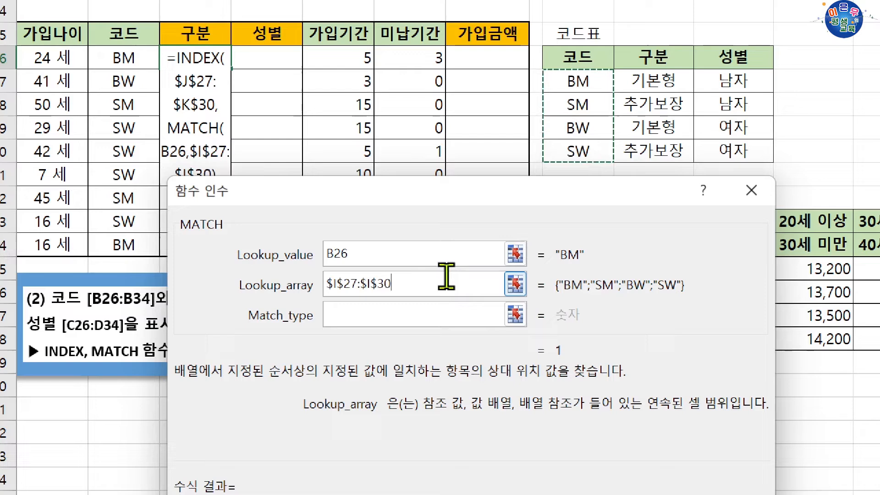
{"action": "left_click", "coordinate": [391, 317]}
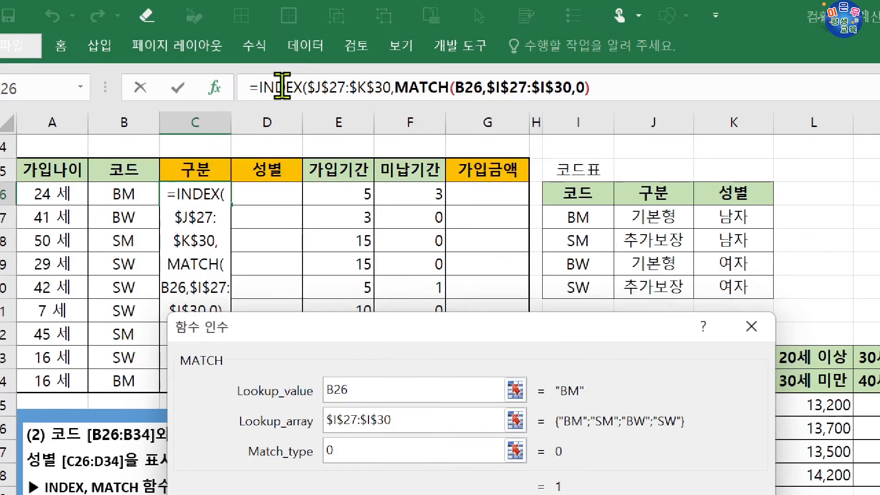
Step: Return to the INDEX arguments, set Column_num to 1 and complete the formula in C26
{"action": "left_click", "coordinate": [282, 87]}
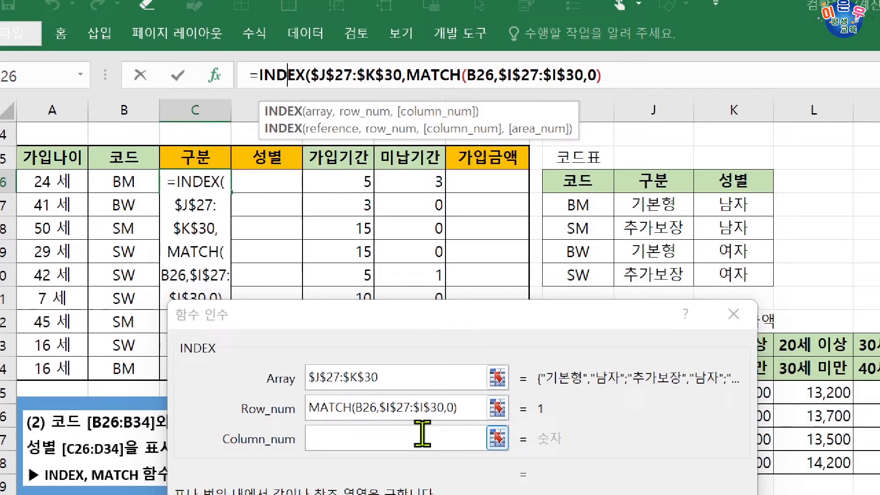
{"action": "left_click", "coordinate": [422, 447]}
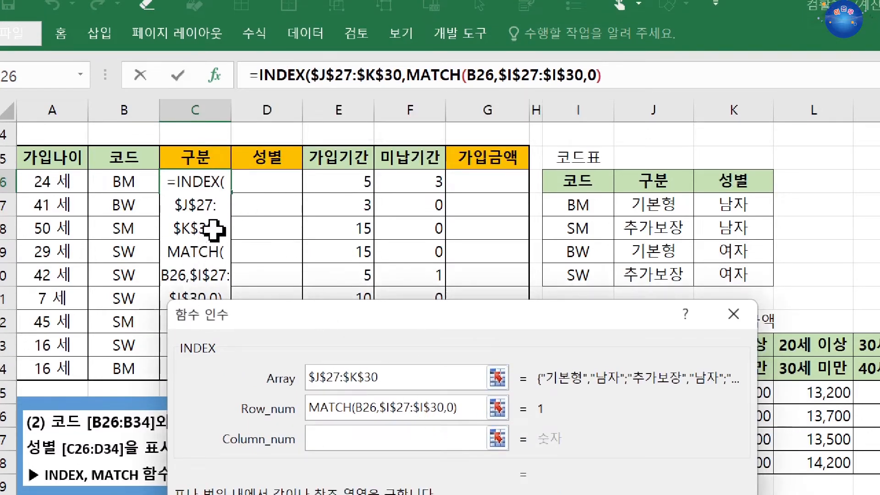
{"action": "type", "text": "1"}
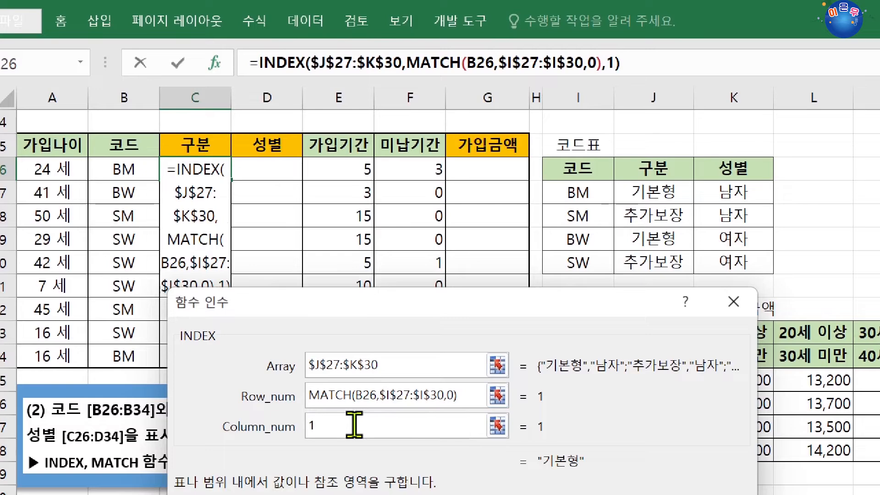
{"action": "key", "text": "Return"}
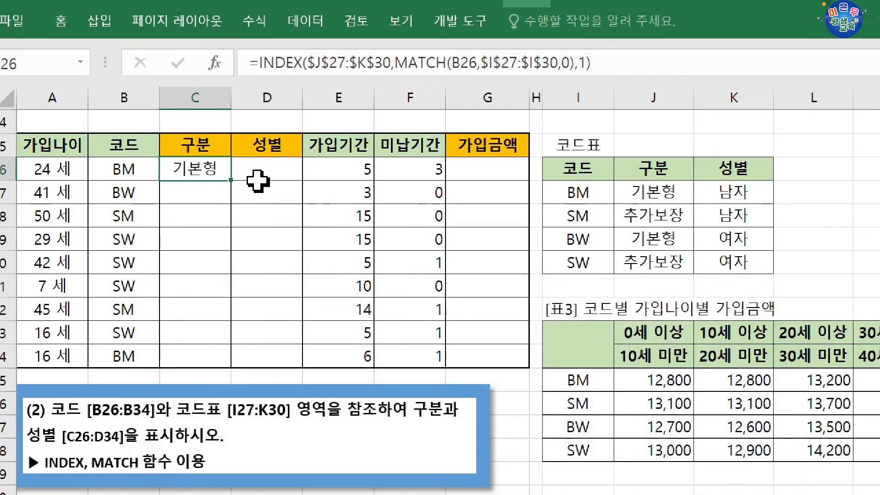
Step: Fill the category formula from C26 down through C34 and check the results against the code table I27:J30
{"action": "left_click_drag", "start_coordinate": [234, 184], "coordinate": [232, 369]}
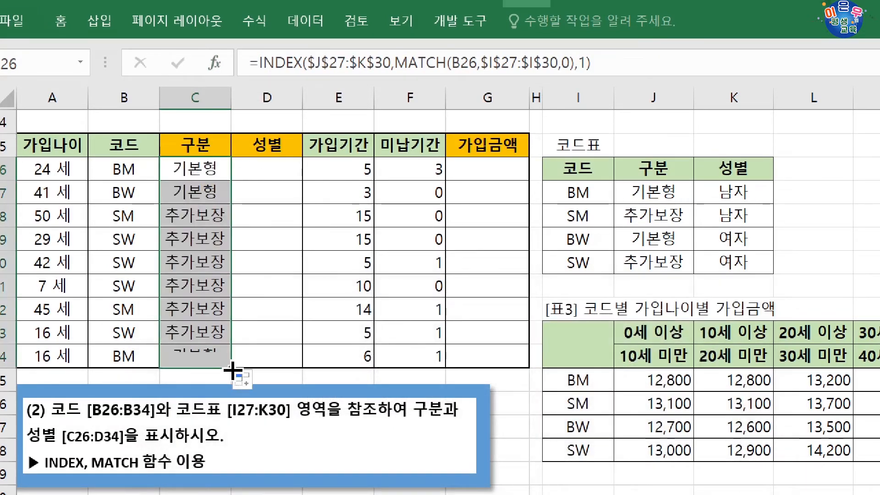
{"action": "left_click_drag", "start_coordinate": [124, 171], "coordinate": [190, 198]}
{"action": "left_click_drag", "start_coordinate": [137, 220], "coordinate": [188, 328]}
{"action": "left_click_drag", "start_coordinate": [140, 354], "coordinate": [190, 354]}
{"action": "left_click_drag", "start_coordinate": [596, 192], "coordinate": [646, 261]}
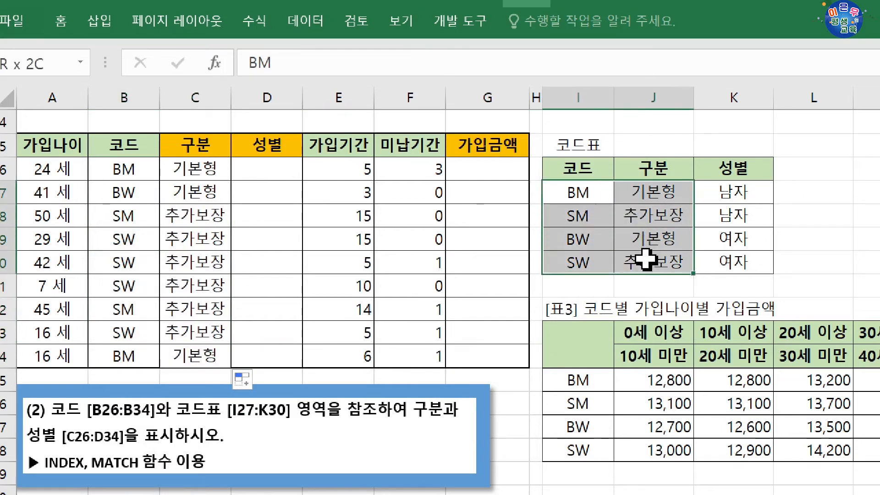
{"action": "left_click_drag", "start_coordinate": [210, 171], "coordinate": [205, 303]}
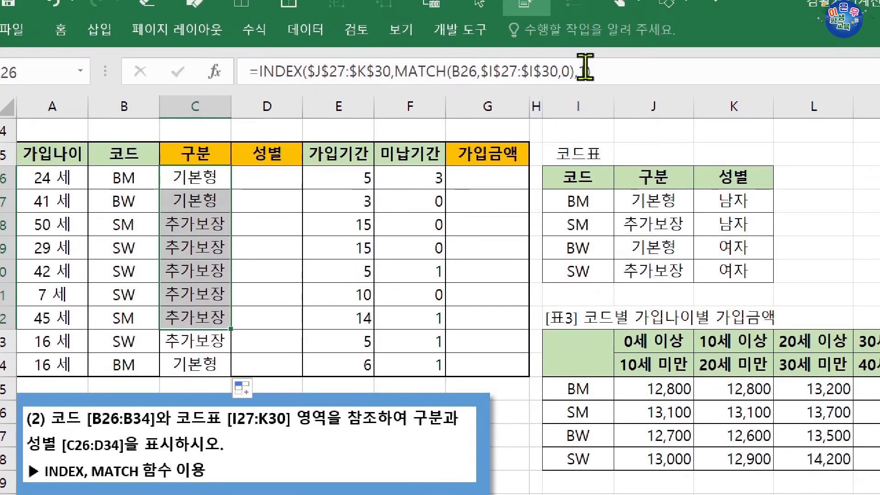
Step: Try to fill the category formulas in C26:C34 across into the gender column D26:D34 and select D26 to inspect its formula
{"action": "left_click_drag", "start_coordinate": [212, 180], "coordinate": [275, 374]}
{"action": "left_click_drag", "start_coordinate": [282, 182], "coordinate": [268, 360]}
{"action": "left_click", "coordinate": [275, 175]}
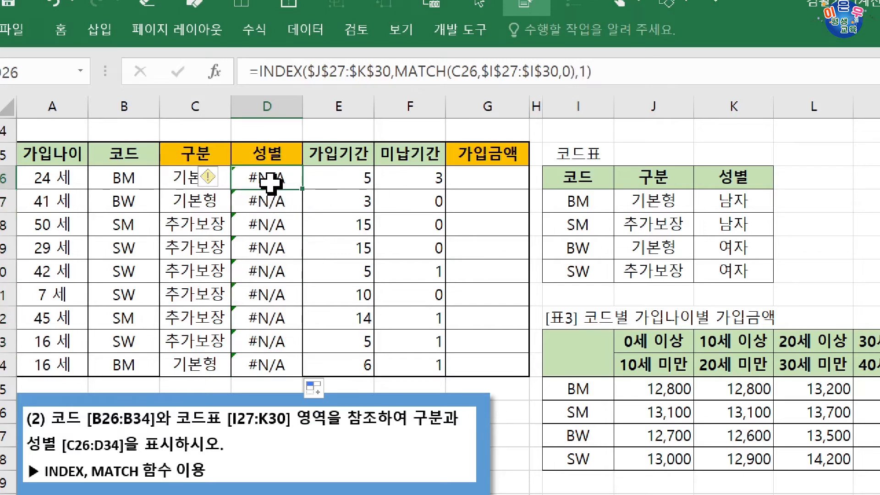
Step: Undo the fill into the gender column and reopen the INDEX arguments of the formula in C26
{"action": "key", "text": "ctrl+z"}
{"action": "key", "text": "ctrl+z"}
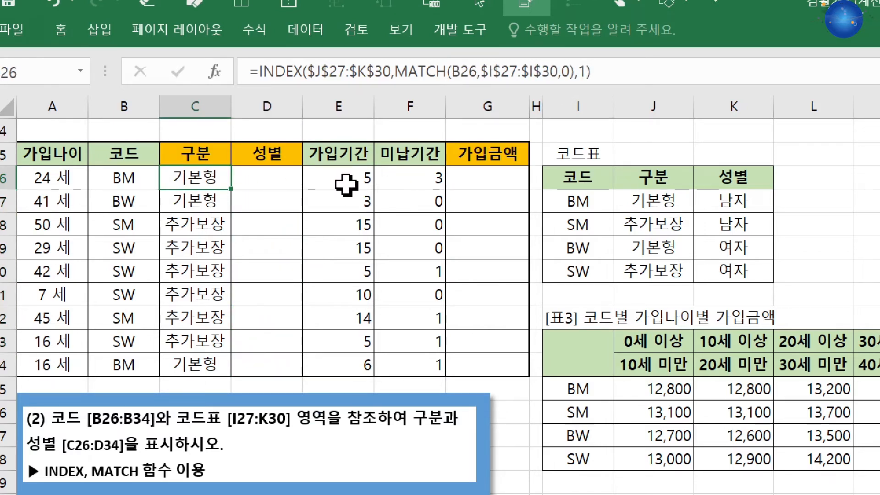
{"action": "left_click", "coordinate": [281, 71]}
{"action": "key", "text": "shift+F3"}
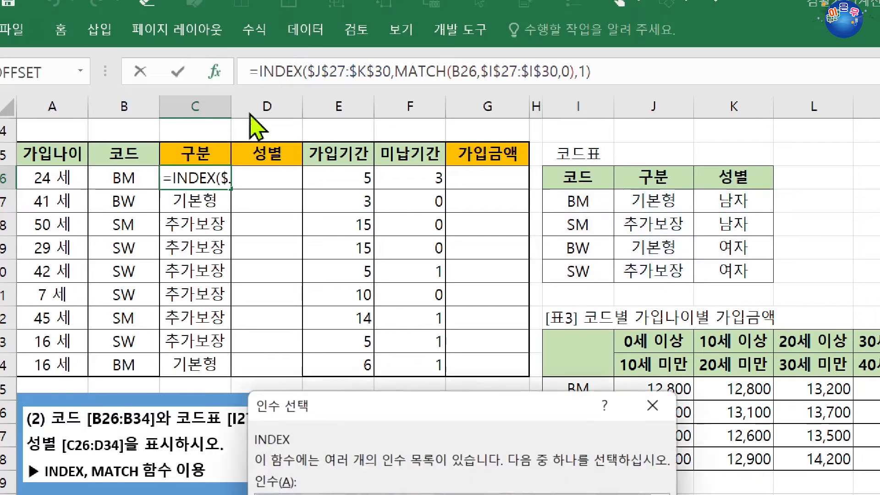
{"action": "left_click", "coordinate": [449, 355]}
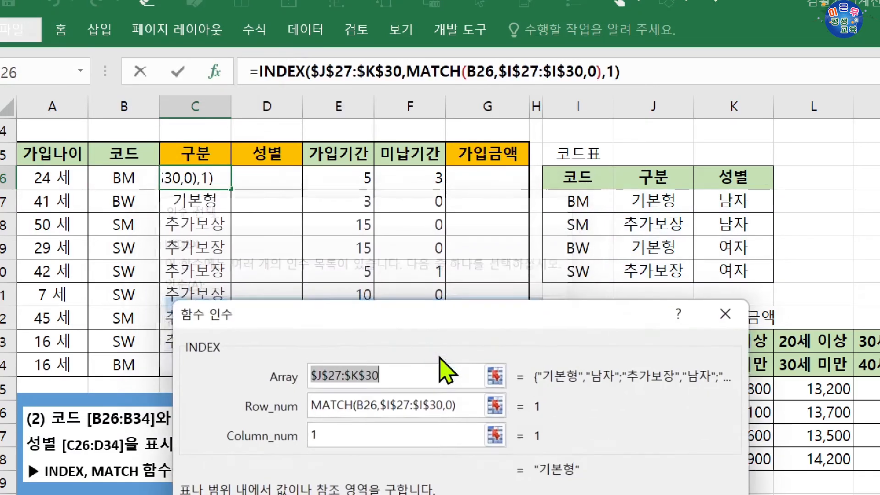
{"action": "left_click_drag", "start_coordinate": [502, 287], "coordinate": [536, 303]}
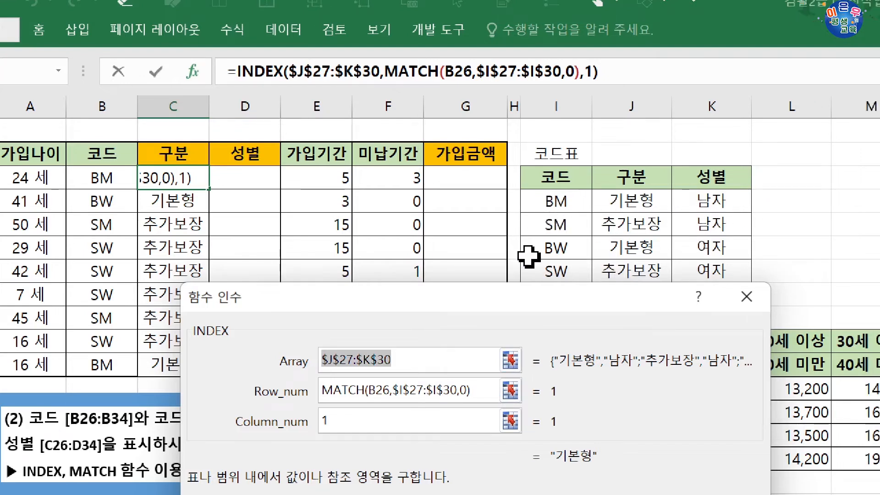
Step: Replace the Column_num value with a nested MATCH function and open its arguments
{"action": "left_click_drag", "start_coordinate": [359, 422], "coordinate": [227, 421]}
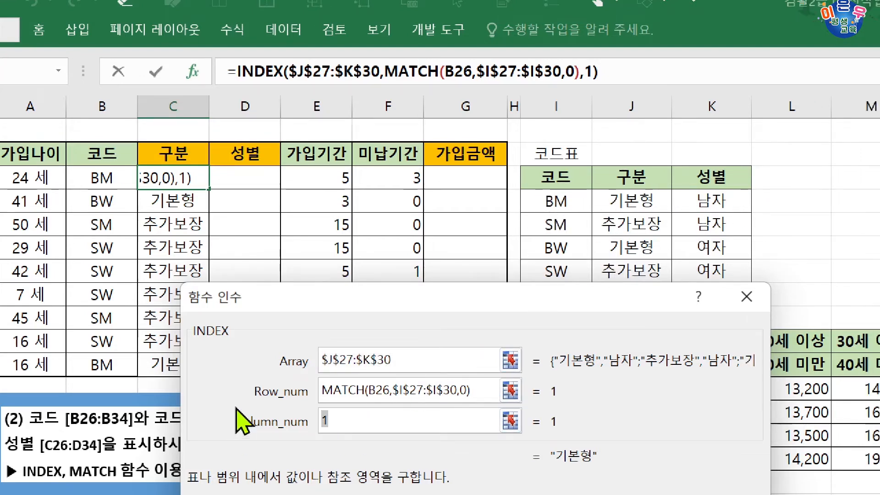
{"action": "key", "text": "BackSpace"}
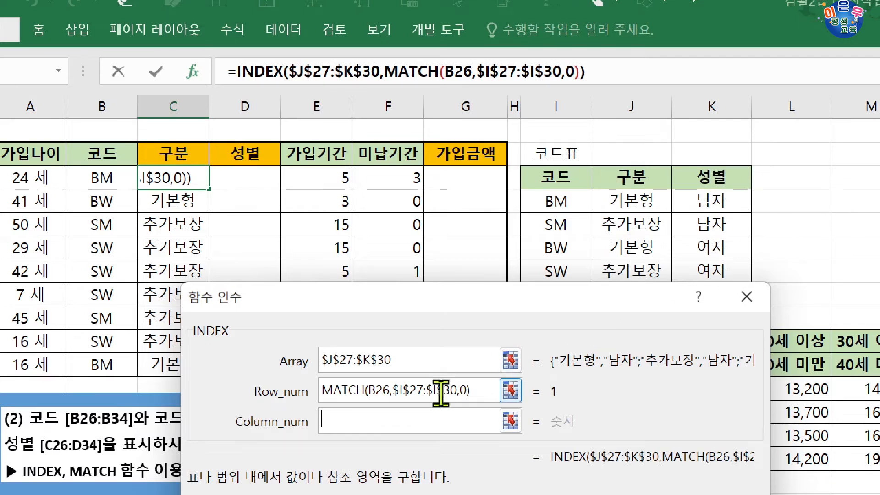
{"action": "type", "text": "matc"}
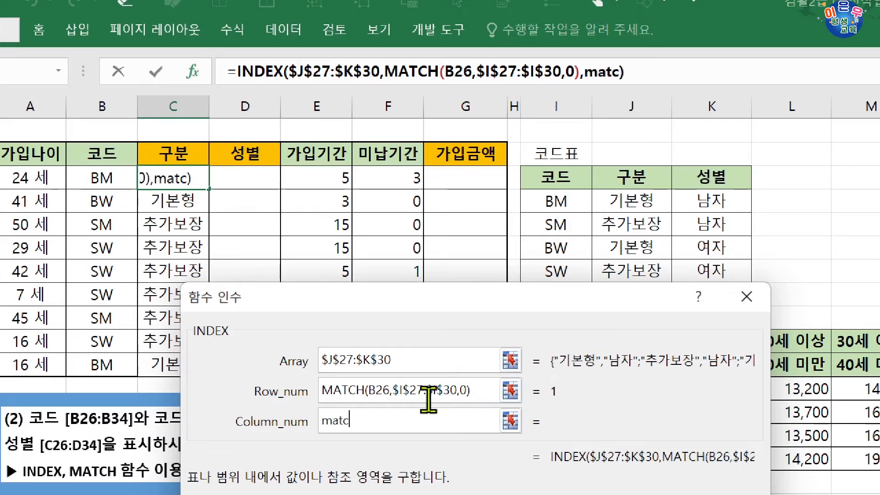
{"action": "type", "text": "h("}
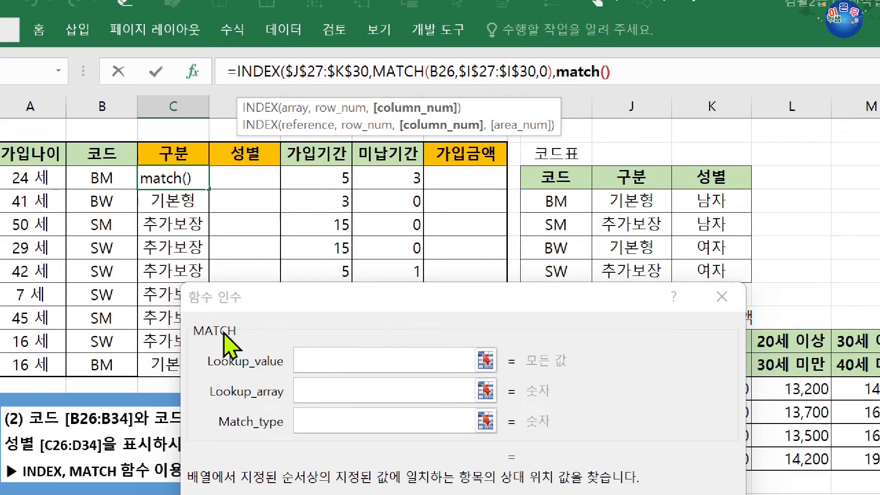
Step: Set the nested MATCH to lookup value C$25, lookup array $J$26:$K$26 and match type 0, and complete the formula in C26
{"action": "left_click", "coordinate": [182, 153]}
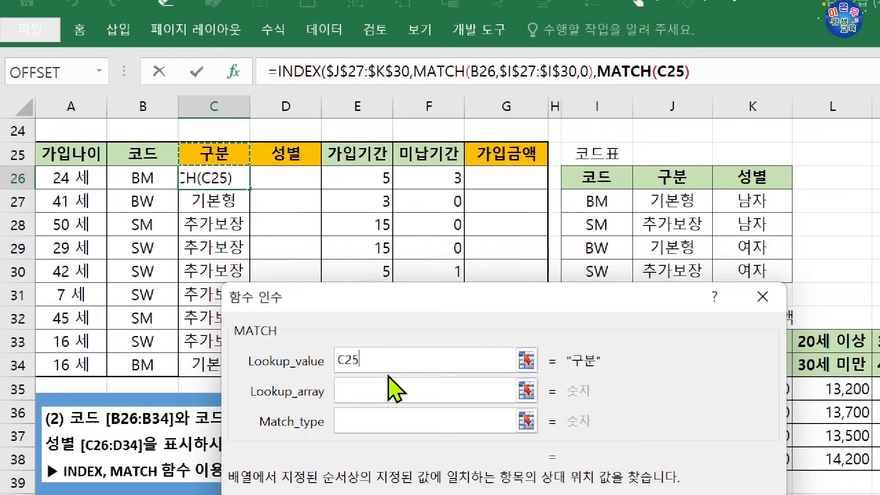
{"action": "key", "text": "F4"}
{"action": "key", "text": "F4"}
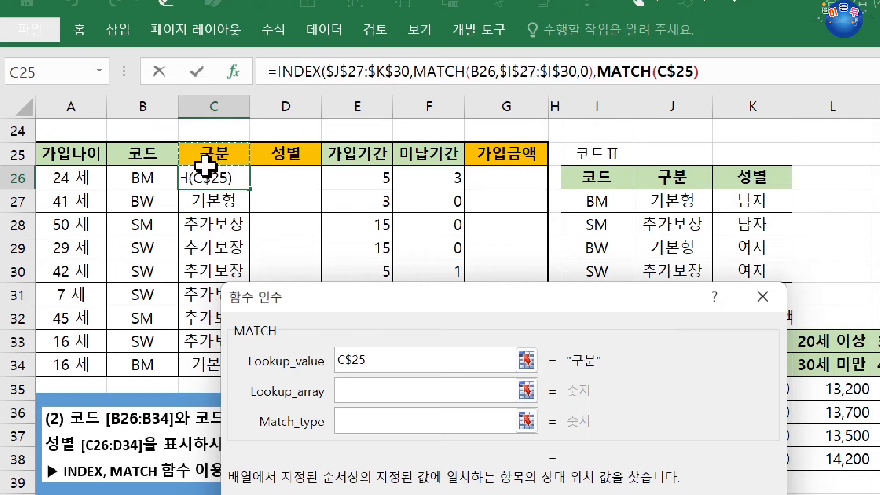
{"action": "left_click", "coordinate": [387, 392]}
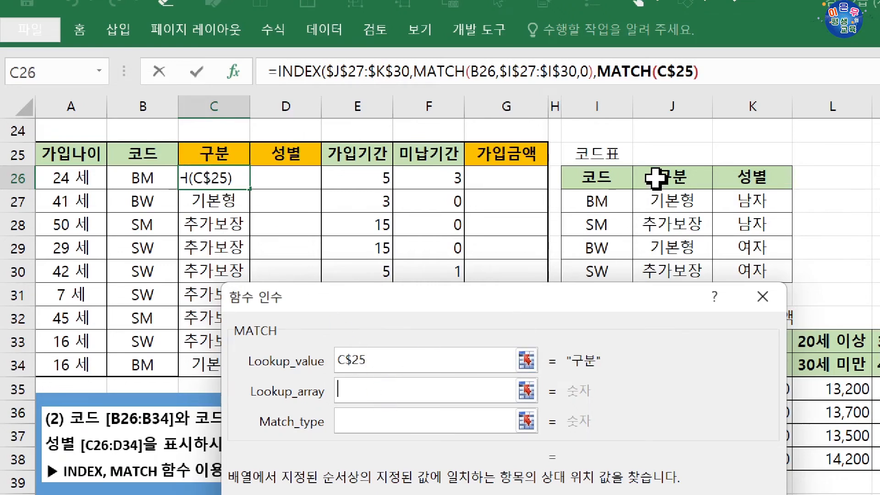
{"action": "left_click_drag", "start_coordinate": [661, 178], "coordinate": [745, 177]}
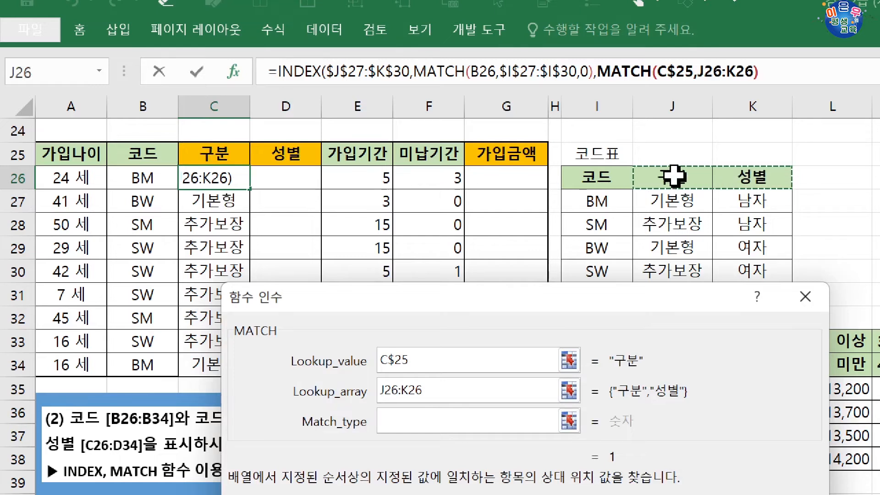
{"action": "key", "text": "F4"}
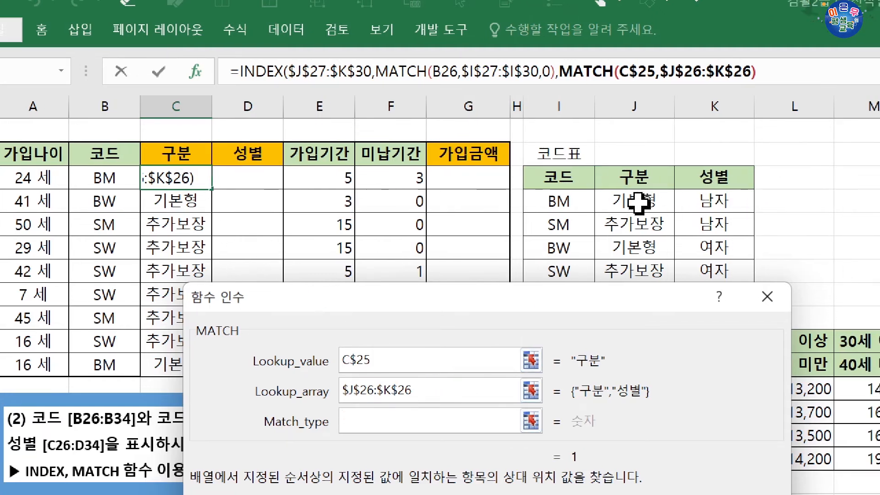
{"action": "type", "text": "0"}
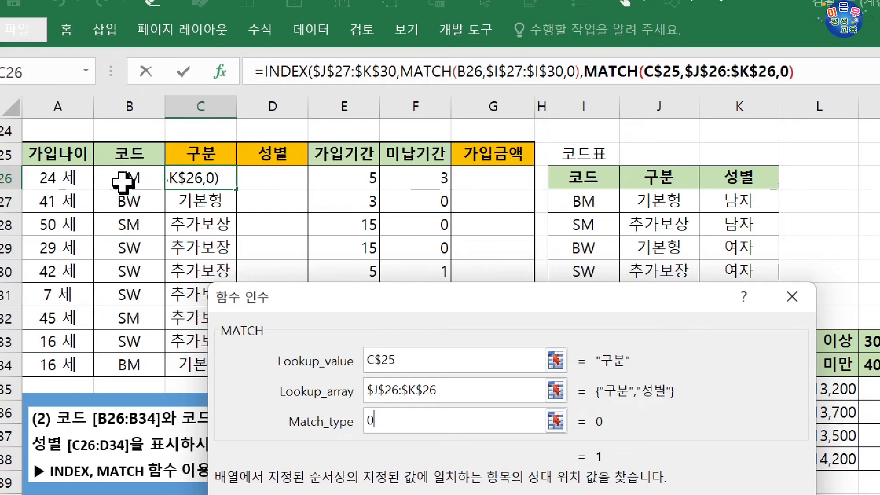
{"action": "key", "text": "Return"}
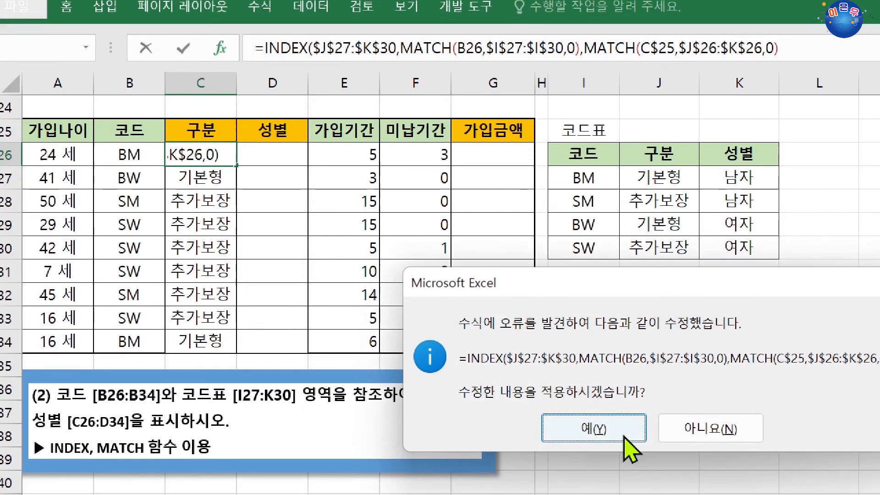
{"action": "left_click", "coordinate": [631, 494]}
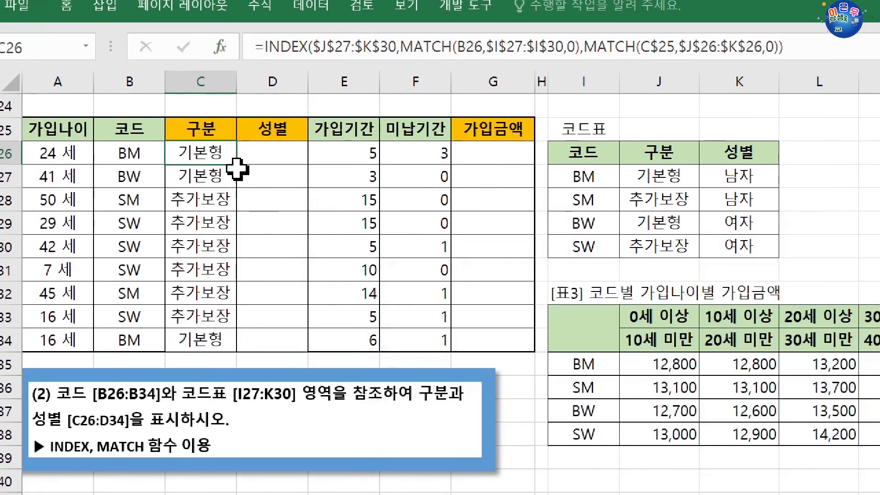
Step: Try to fill the C26 formula down through C34 and across into D26:D34, and check the formula against code cell B26
{"action": "left_click_drag", "start_coordinate": [240, 169], "coordinate": [239, 298]}
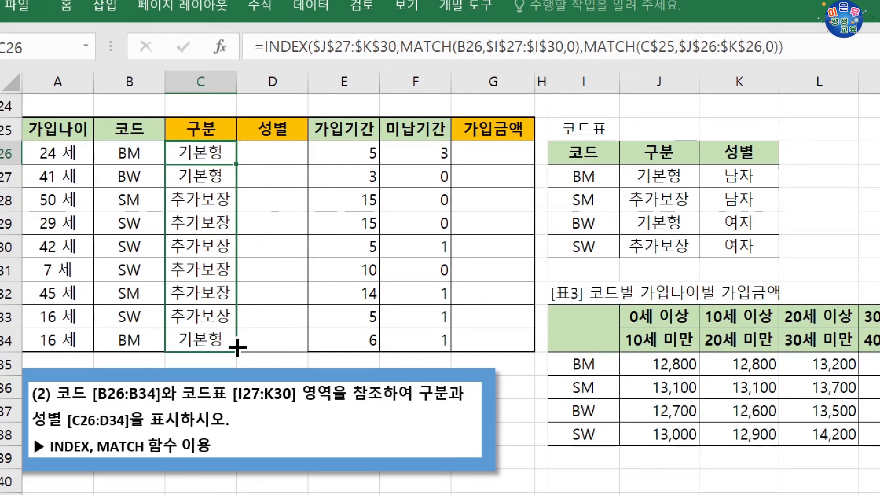
{"action": "left_click_drag", "start_coordinate": [236, 352], "coordinate": [301, 357]}
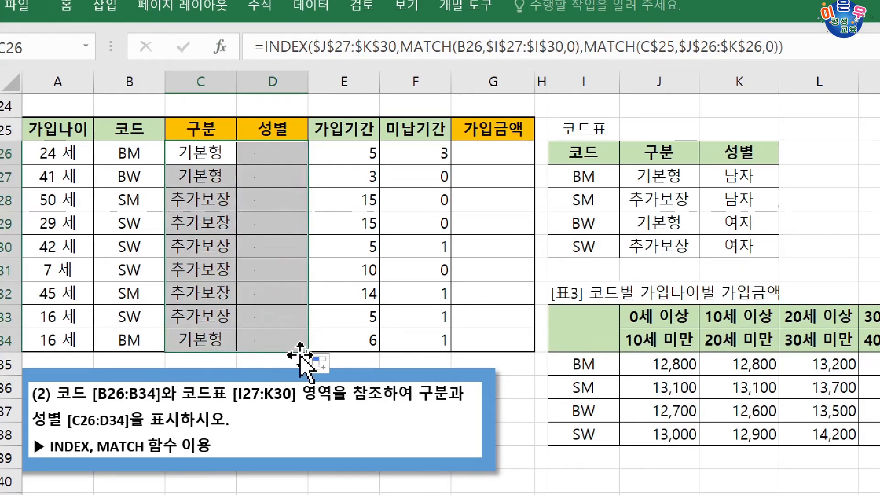
{"action": "left_click", "coordinate": [200, 153]}
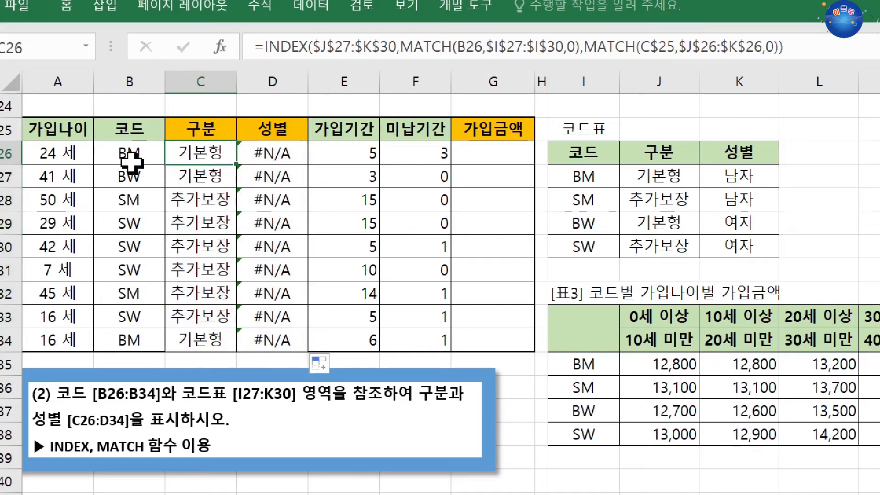
{"action": "left_click", "coordinate": [129, 154]}
{"action": "left_click", "coordinate": [180, 152]}
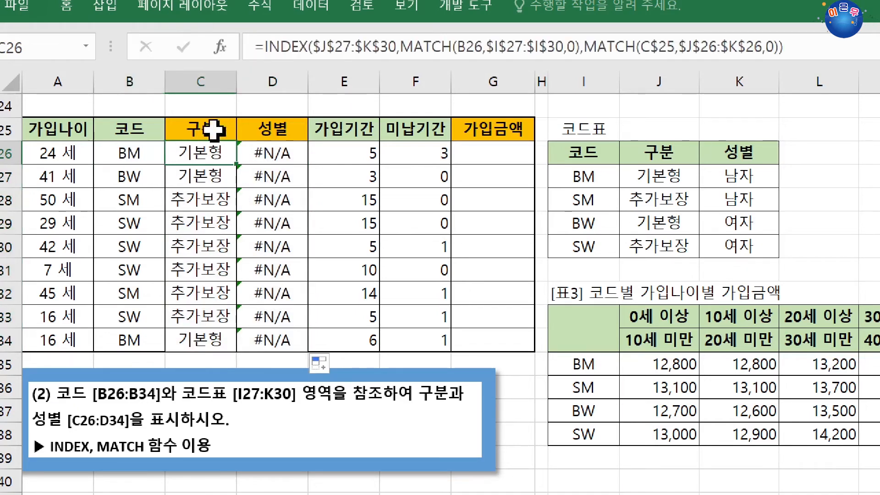
Step: Reopen the INDEX arguments of C26, change the row MATCH lookup value to the column-locked reference $B26 and confirm the formula
{"action": "left_click", "coordinate": [269, 46]}
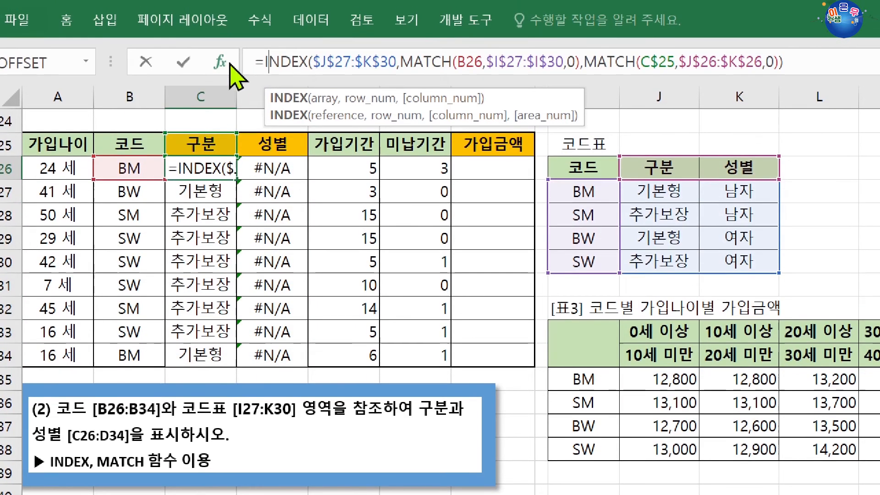
{"action": "left_click", "coordinate": [220, 62]}
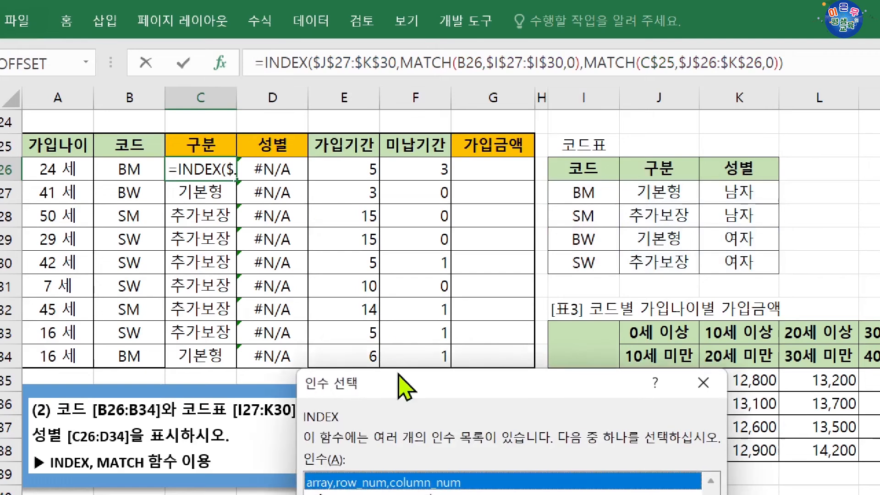
{"action": "left_click", "coordinate": [508, 379]}
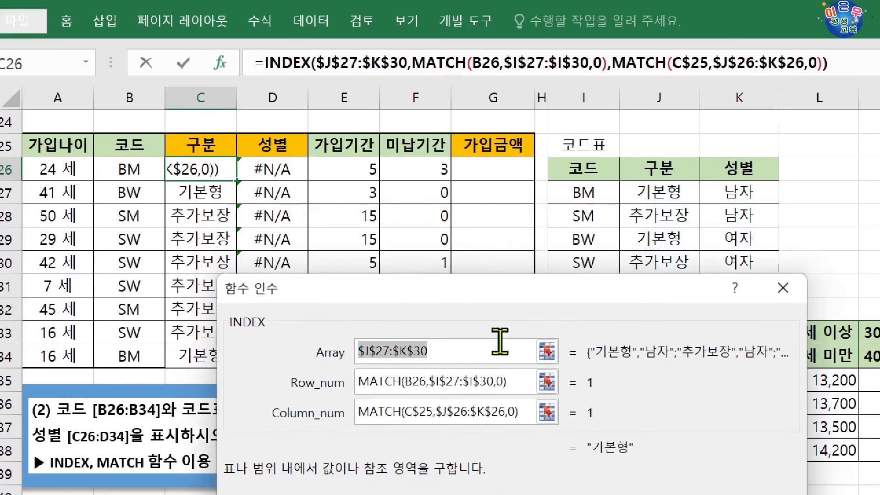
{"action": "left_click", "coordinate": [447, 299]}
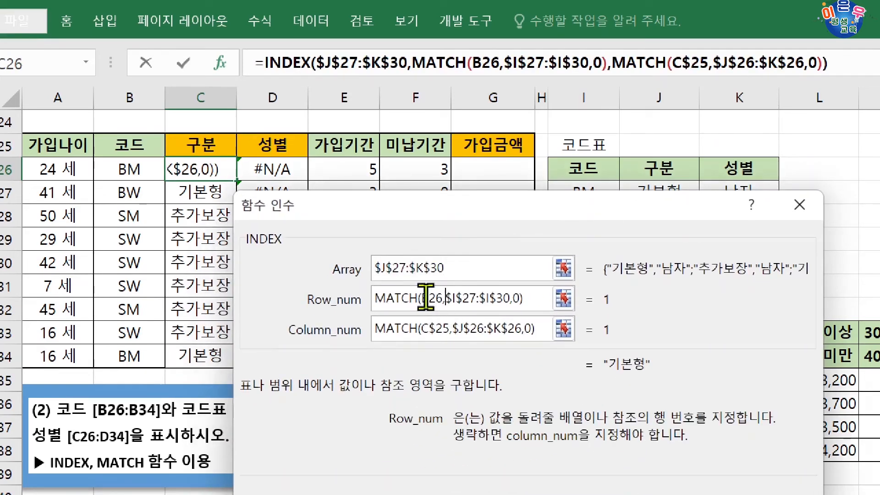
{"action": "double_click", "coordinate": [440, 306]}
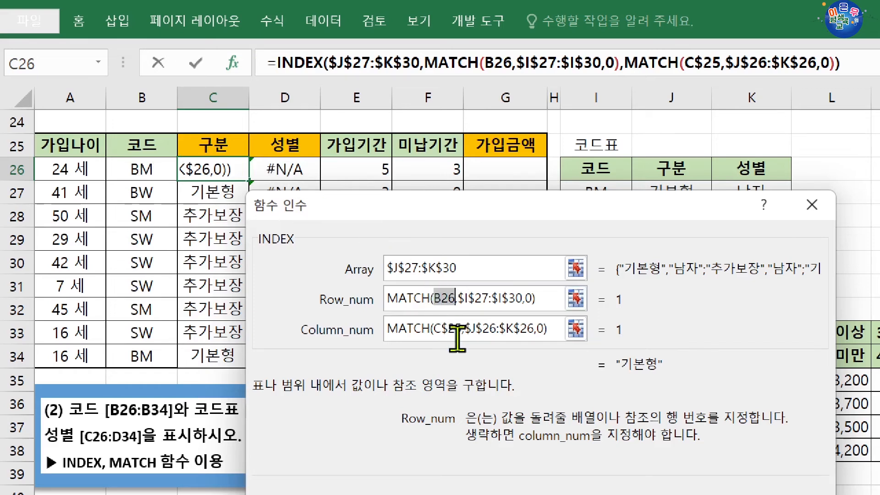
{"action": "left_click", "coordinate": [442, 298]}
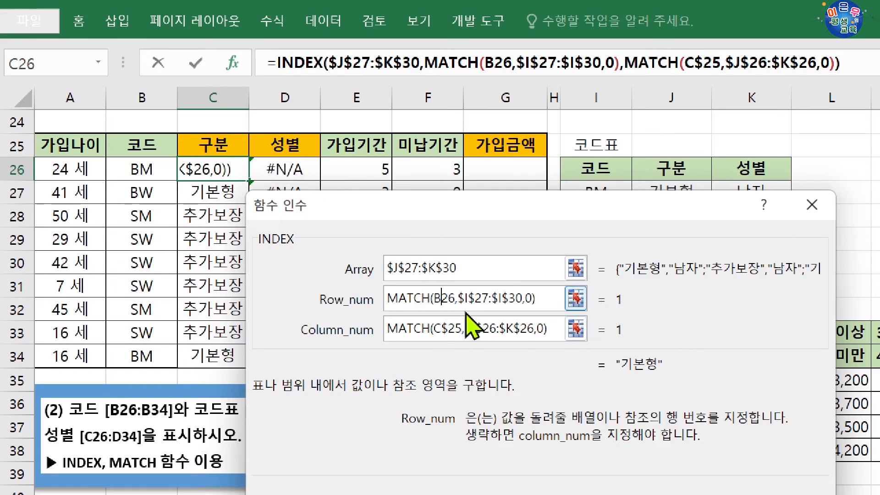
{"action": "key", "text": "F4"}
{"action": "key", "text": "F4"}
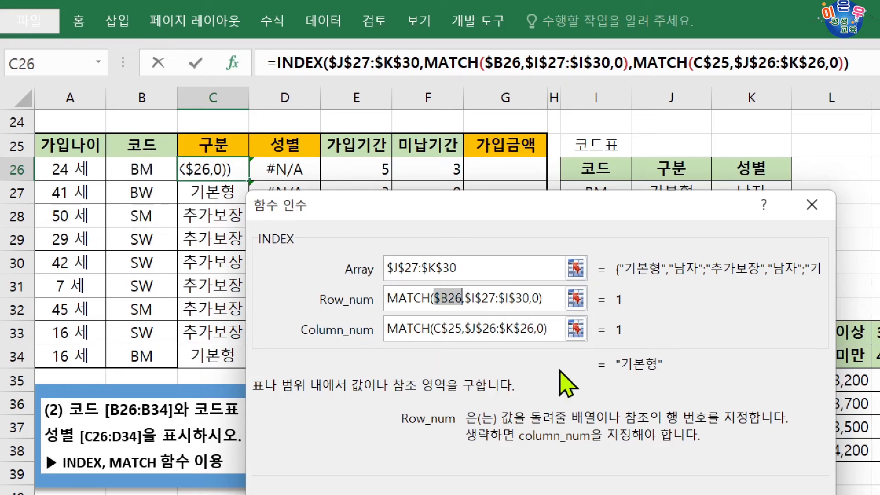
{"action": "key", "text": "Return"}
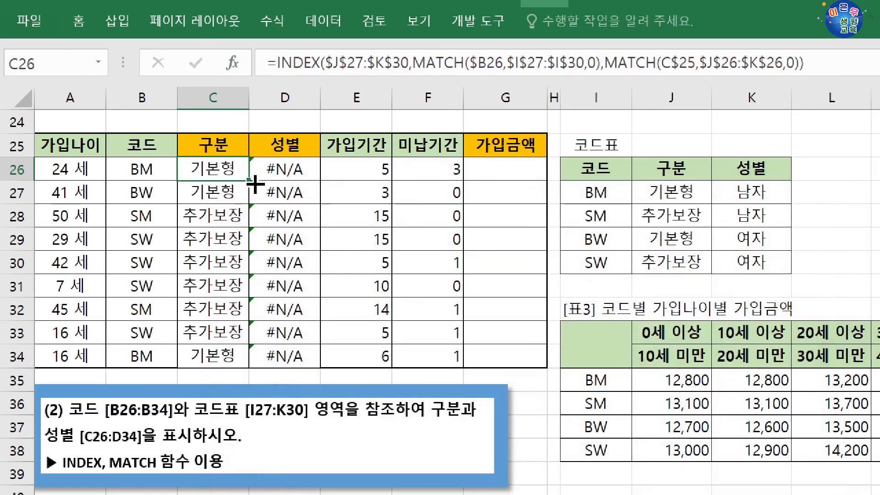
Step: Fill the corrected C26 formula through D34 and review the codes B26:B34 and headers C25:D25 it refers to
{"action": "left_click_drag", "start_coordinate": [251, 215], "coordinate": [307, 363]}
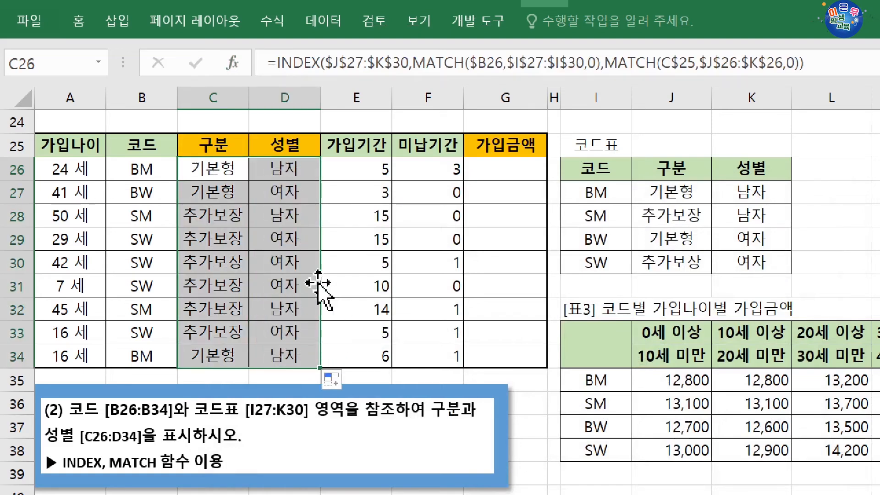
{"action": "left_click", "coordinate": [226, 173]}
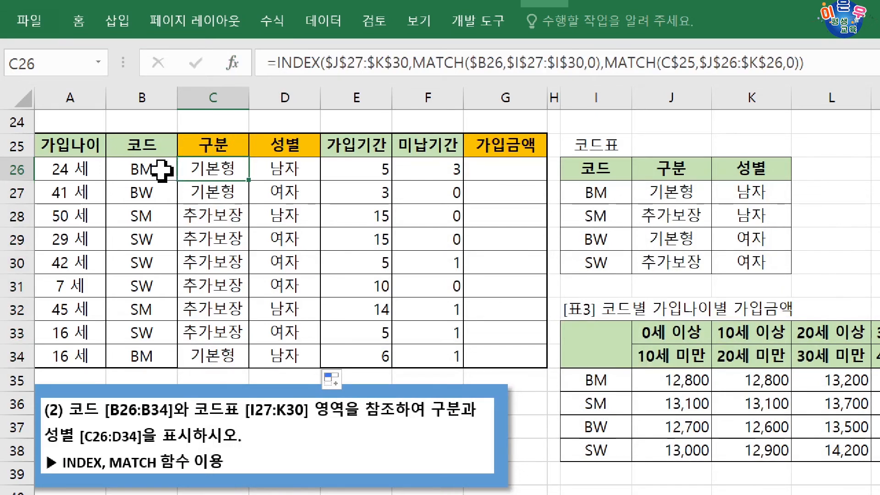
{"action": "left_click_drag", "start_coordinate": [169, 173], "coordinate": [144, 353]}
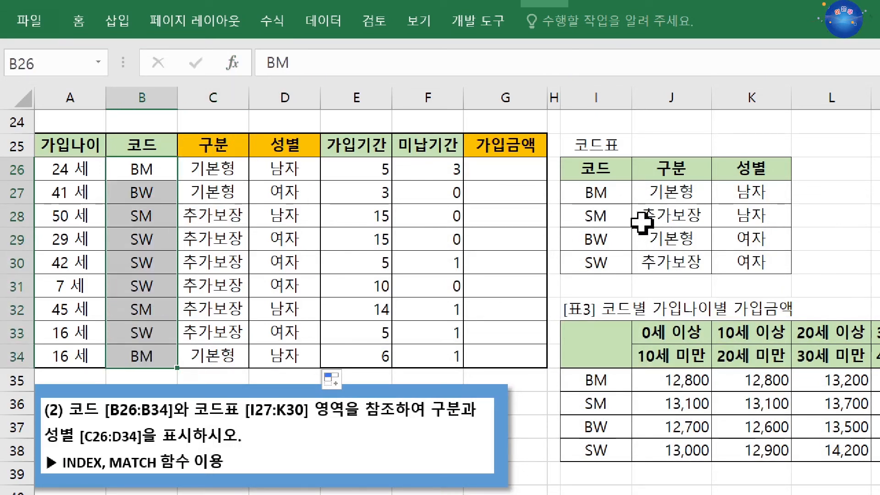
{"action": "left_click_drag", "start_coordinate": [188, 148], "coordinate": [261, 141]}
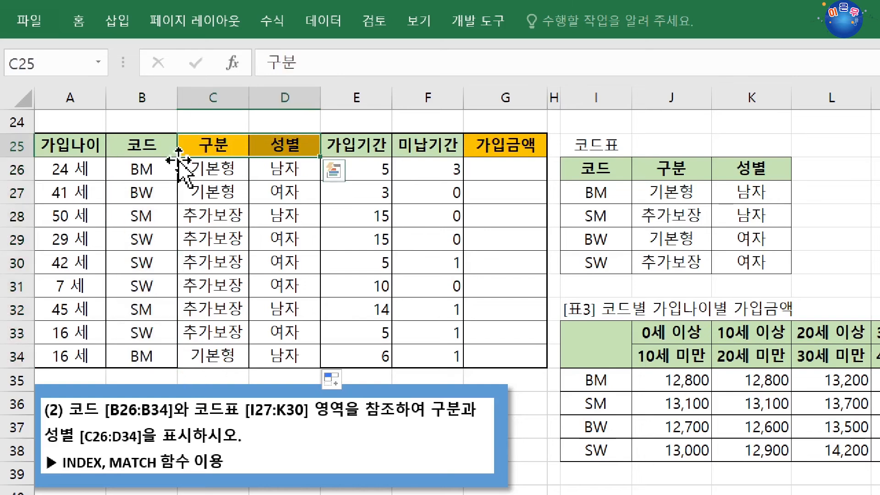
{"action": "left_click_drag", "start_coordinate": [142, 170], "coordinate": [138, 356]}
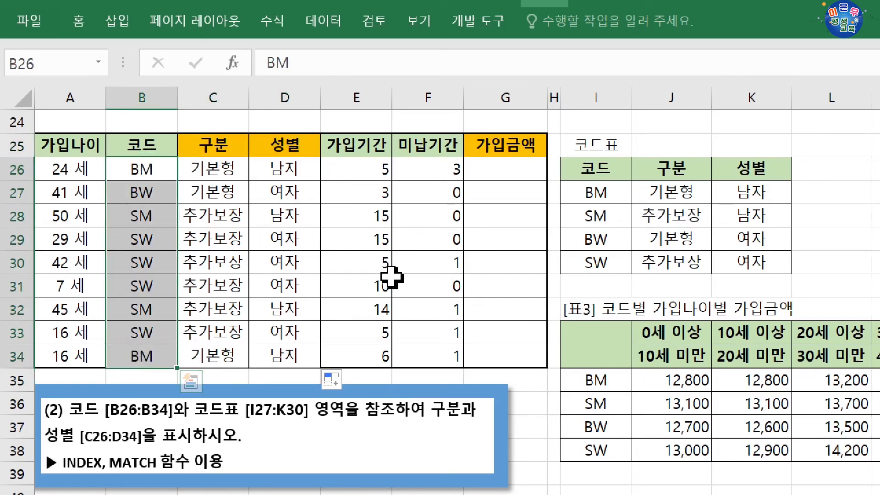
Step: Examine the subscription-amount exercise starting at G26, together with the codes in column B and the ages in A26:A34
{"action": "left_click", "coordinate": [506, 169]}
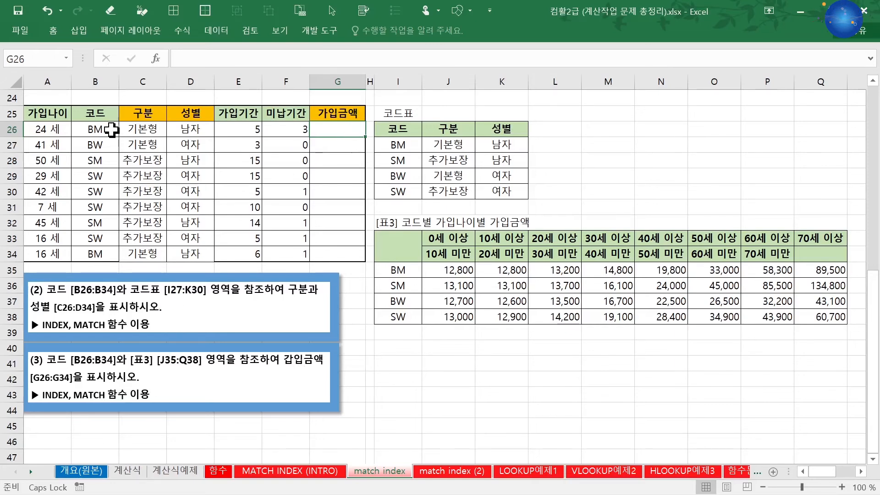
{"action": "left_click_drag", "start_coordinate": [111, 131], "coordinate": [114, 236]}
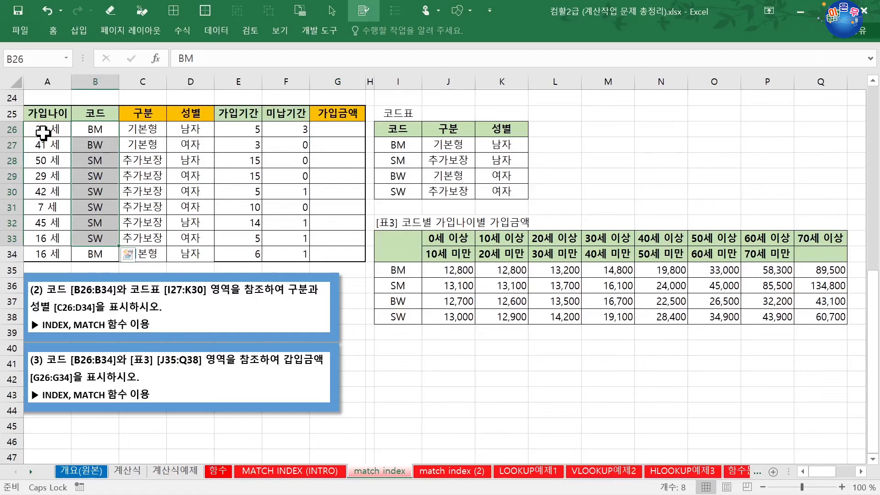
{"action": "left_click_drag", "start_coordinate": [42, 132], "coordinate": [64, 251]}
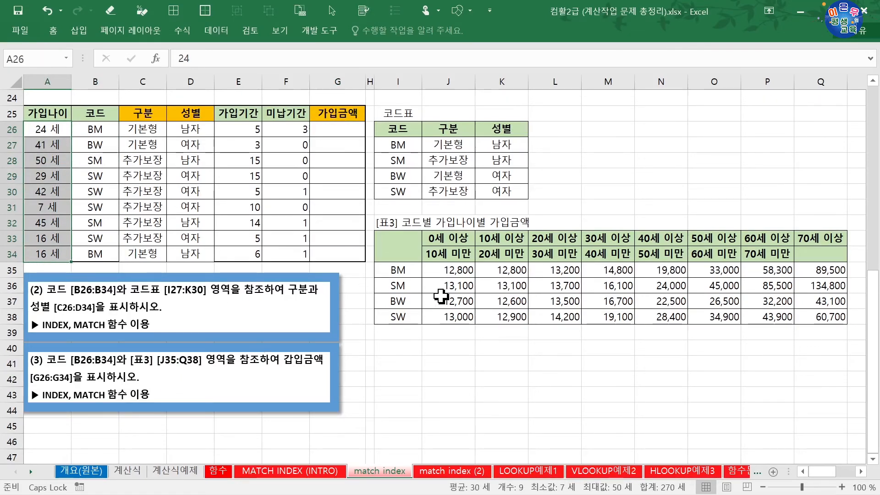
Step: Examine the amount table J35:Q38 together with its codes I35:I38 and the age-band headers J33:Q34
{"action": "left_click_drag", "start_coordinate": [448, 270], "coordinate": [809, 313]}
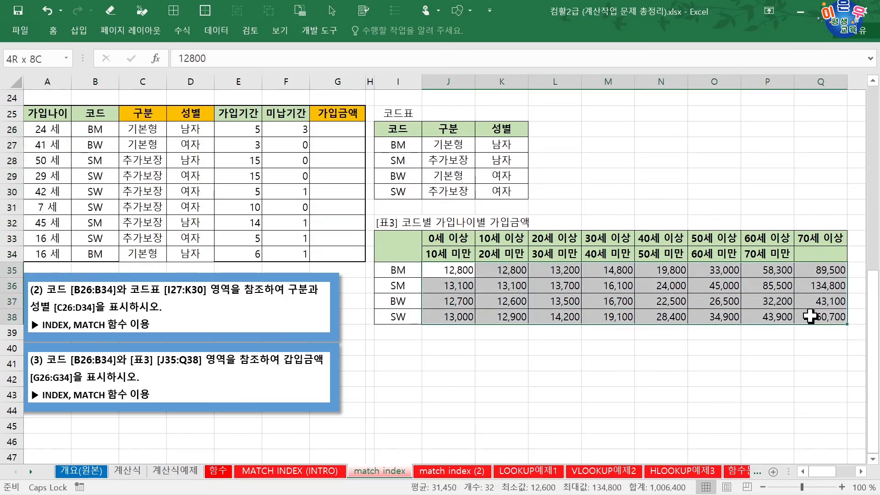
{"action": "left_click_drag", "start_coordinate": [450, 271], "coordinate": [827, 314]}
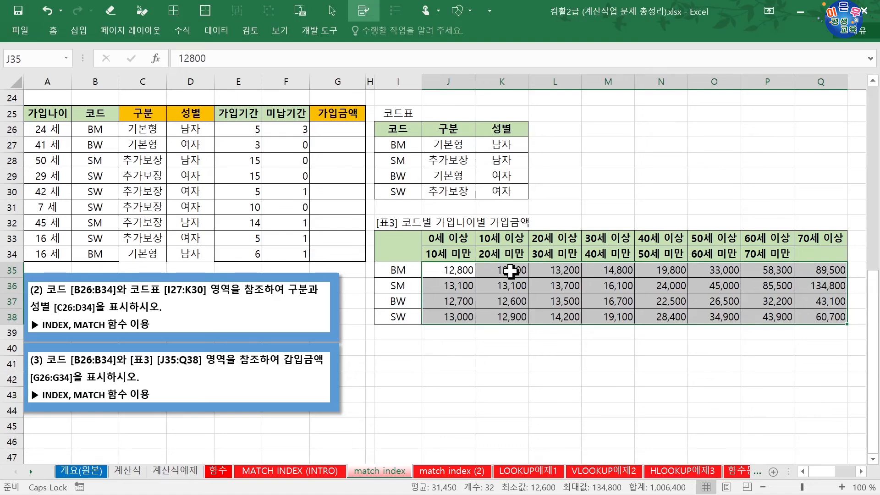
{"action": "left_click_drag", "start_coordinate": [395, 271], "coordinate": [388, 315]}
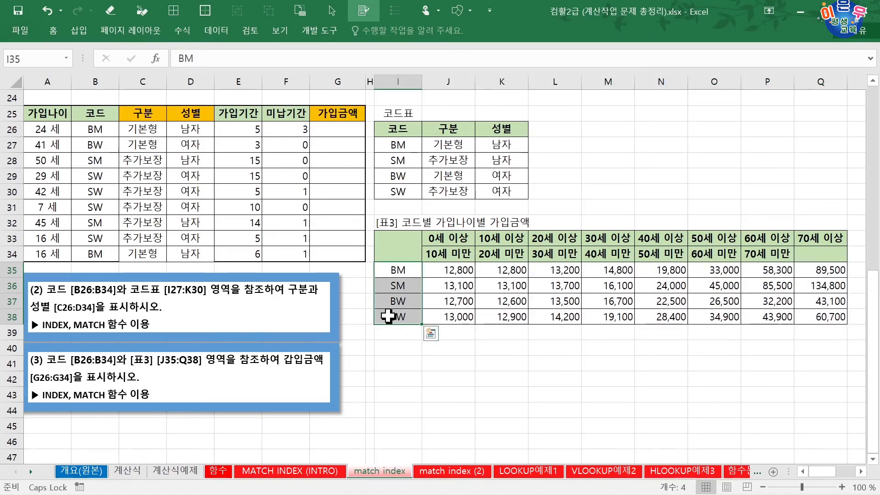
{"action": "left_click_drag", "start_coordinate": [442, 241], "coordinate": [825, 255]}
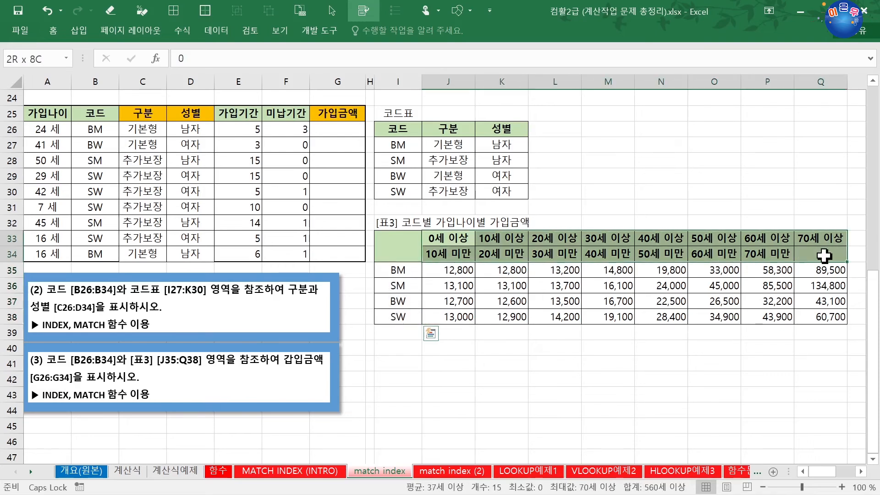
{"action": "left_click_drag", "start_coordinate": [456, 254], "coordinate": [771, 255]}
{"action": "left_click_drag", "start_coordinate": [454, 239], "coordinate": [831, 238]}
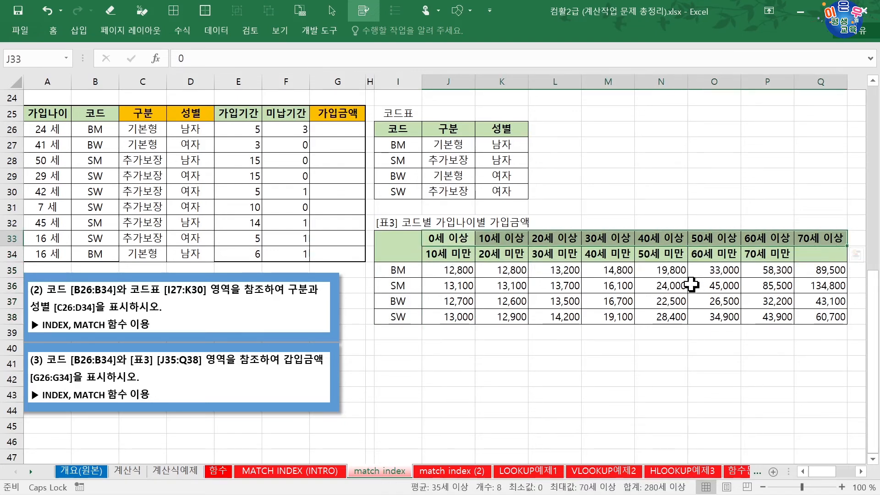
Step: Start an INDEX formula in G26 using the array form, with the absolute range $J$35:$Q$38 as the array
{"action": "left_click", "coordinate": [343, 134]}
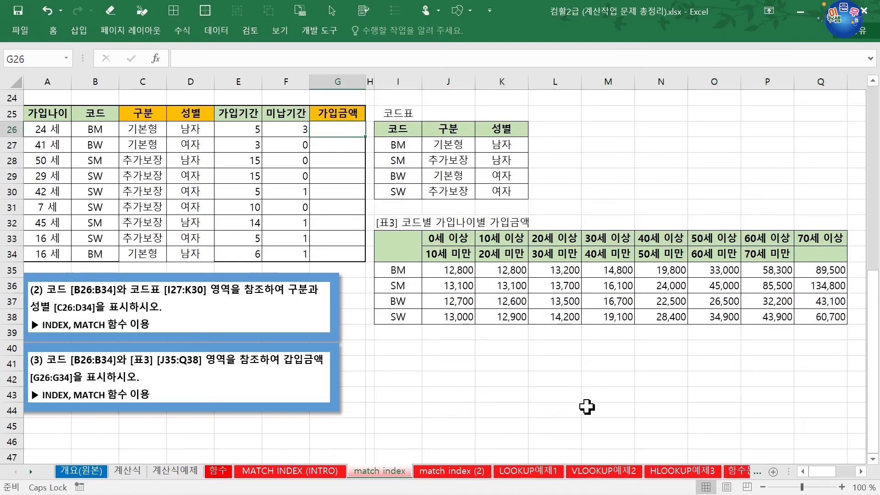
{"action": "type", "text": "=INDEX("}
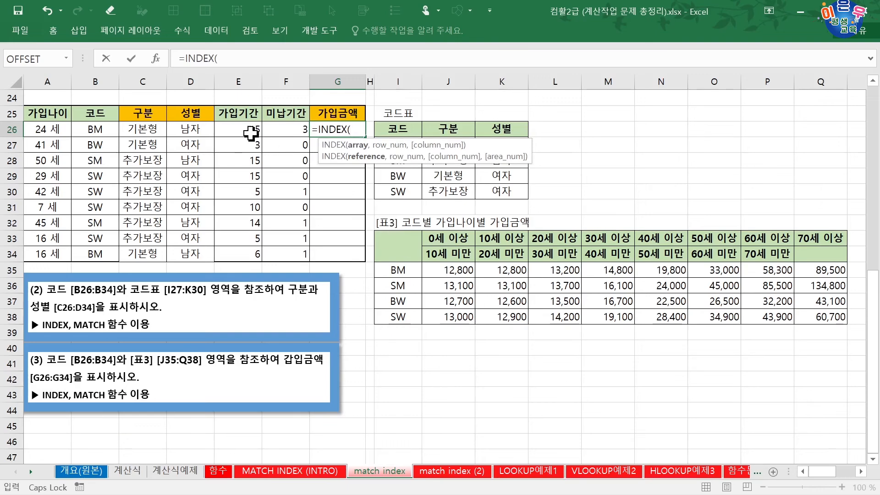
{"action": "left_click", "coordinate": [156, 58]}
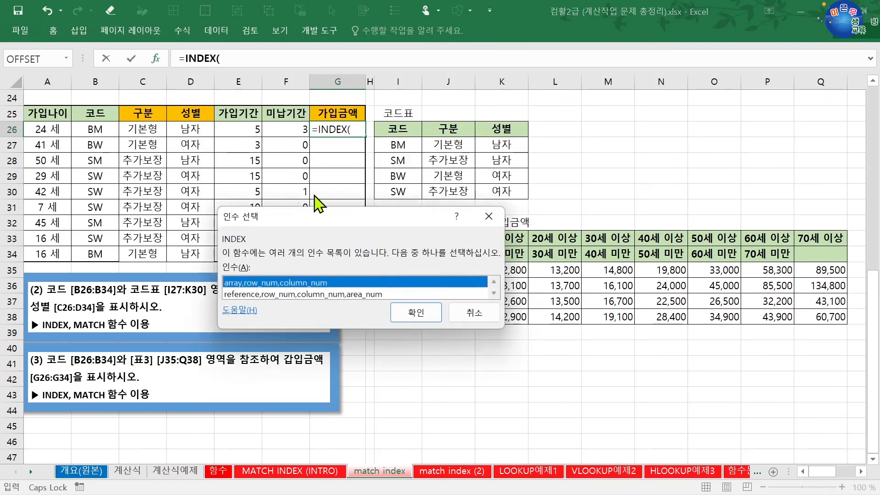
{"action": "left_click", "coordinate": [412, 314]}
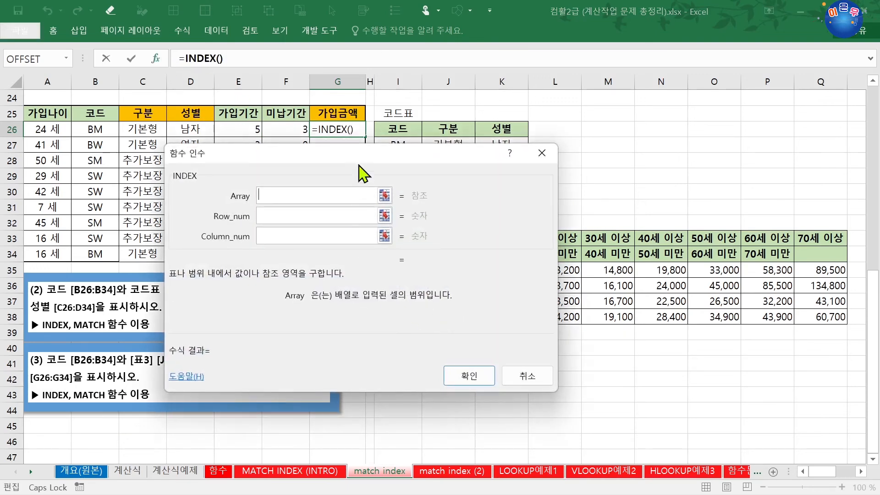
{"action": "left_click_drag", "start_coordinate": [364, 173], "coordinate": [458, 367]}
{"action": "left_click_drag", "start_coordinate": [450, 271], "coordinate": [844, 317]}
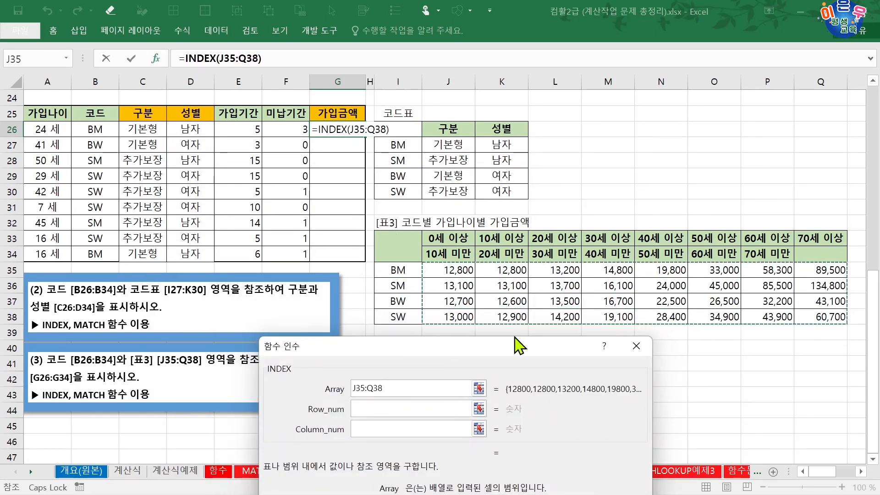
{"action": "key", "text": "F4"}
Step: Set the INDEX row number to a nested MATCH of B26 in $I$35:$I$38 with match type 0
{"action": "left_click", "coordinate": [411, 409]}
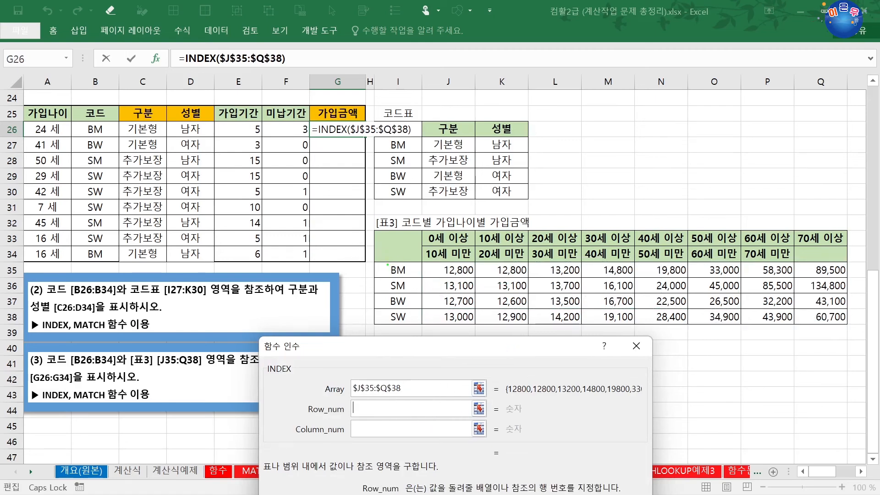
{"action": "left_click_drag", "start_coordinate": [384, 263], "coordinate": [412, 326]}
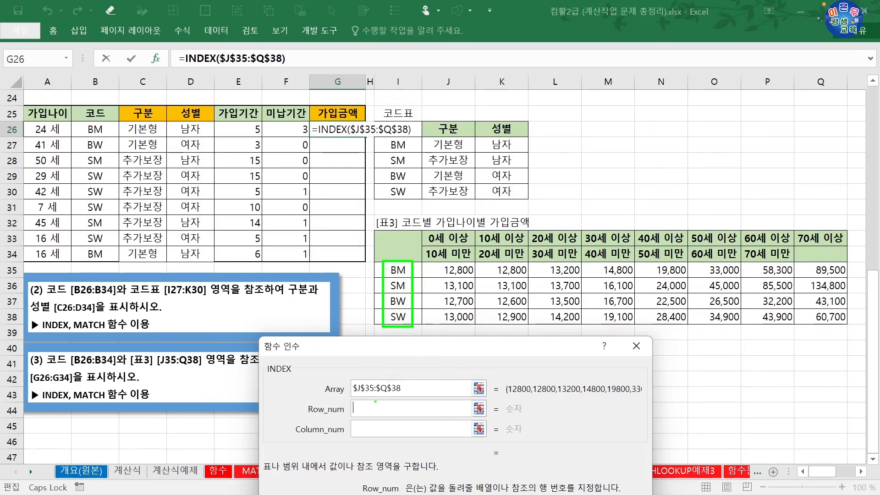
{"action": "key", "text": "Escape"}
{"action": "type", "text": "M"}
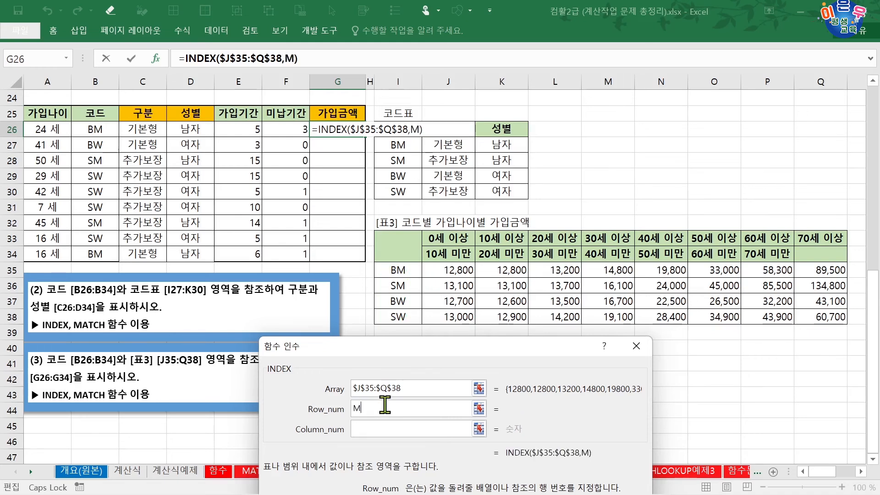
{"action": "type", "text": "ATCH("}
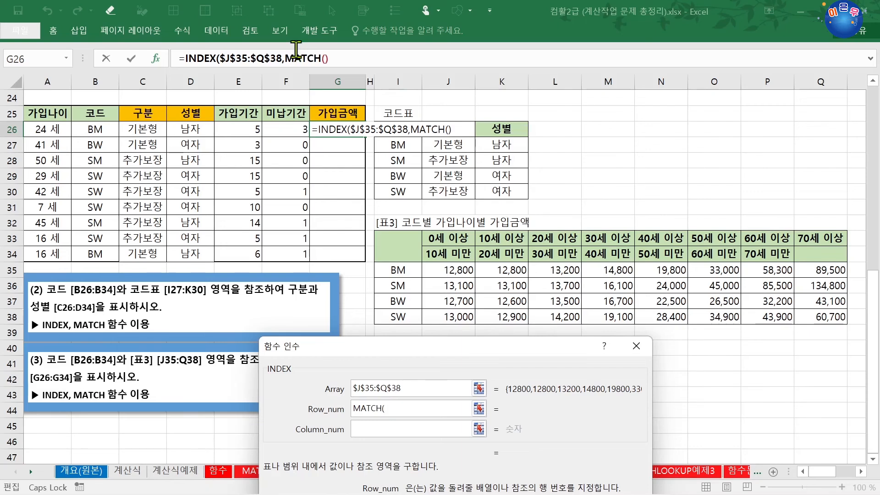
{"action": "left_click", "coordinate": [296, 50]}
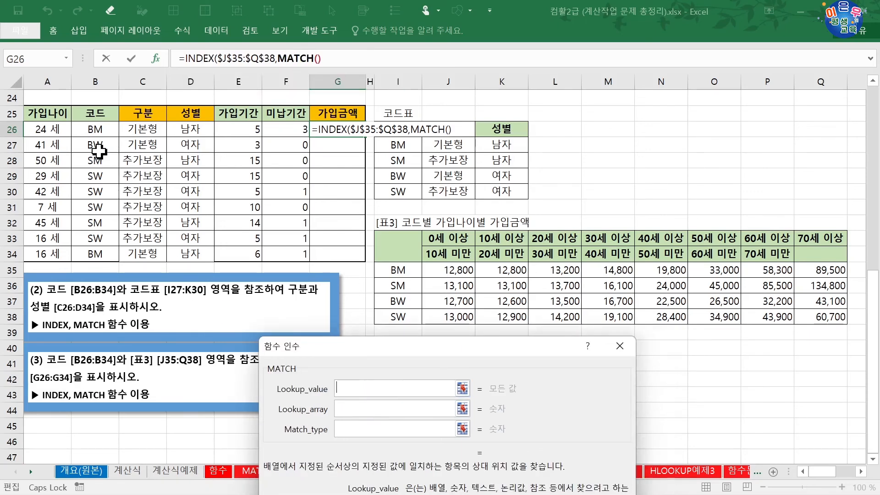
{"action": "left_click", "coordinate": [100, 132]}
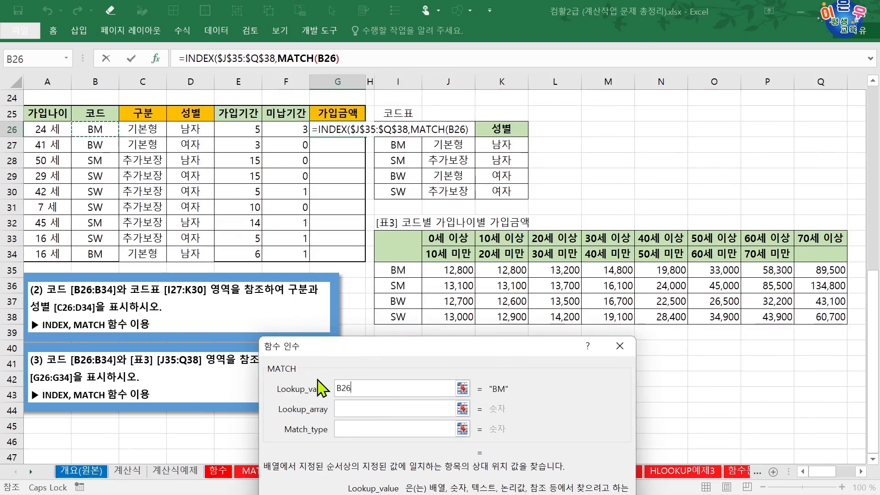
{"action": "left_click", "coordinate": [348, 407]}
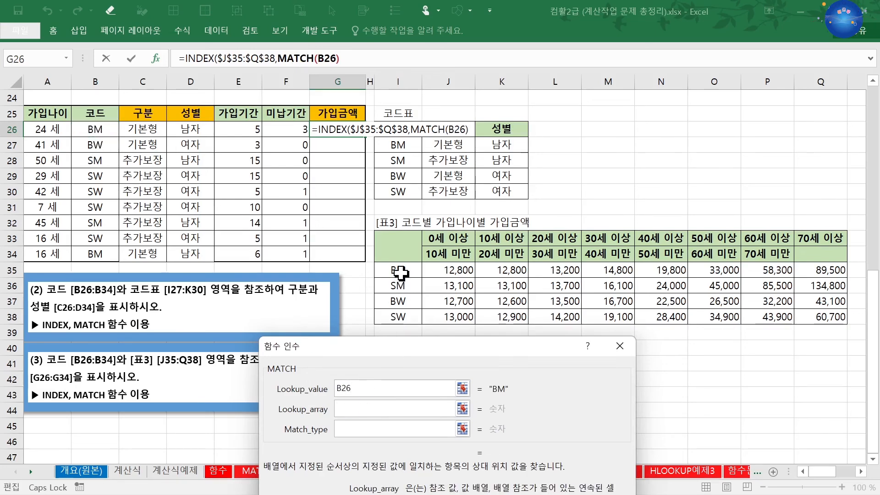
{"action": "left_click_drag", "start_coordinate": [400, 272], "coordinate": [399, 318]}
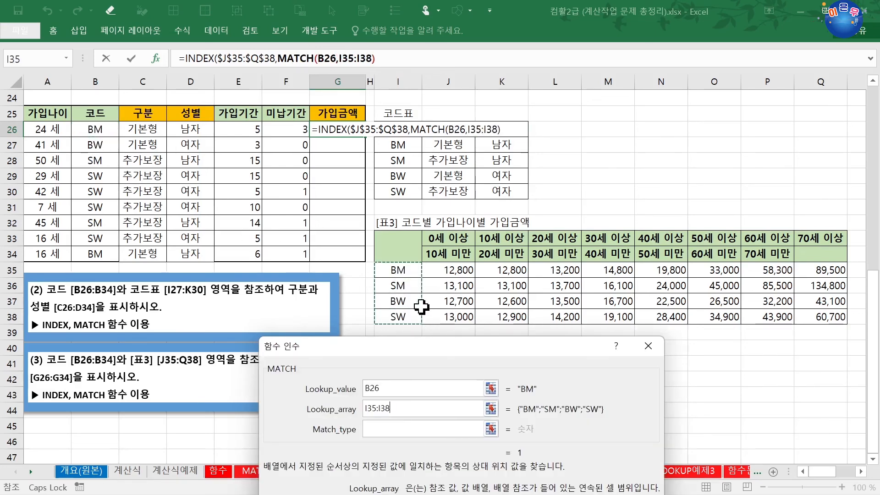
{"action": "key", "text": "F4"}
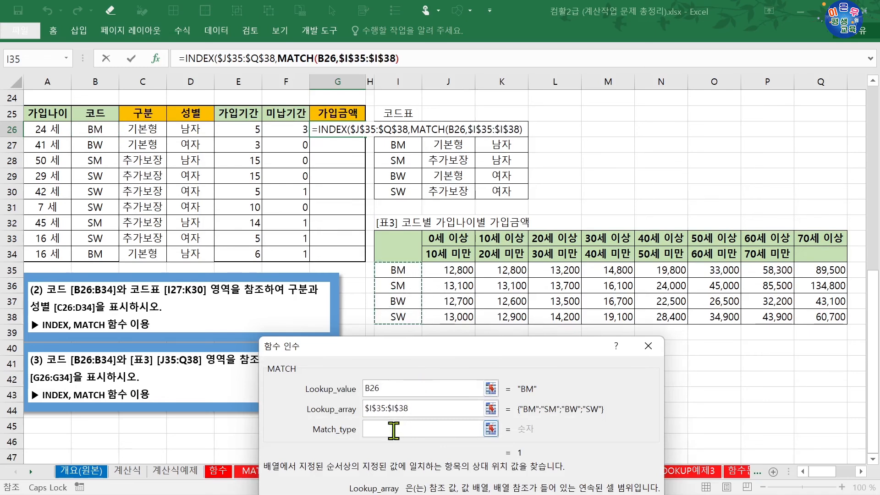
{"action": "left_click", "coordinate": [393, 430]}
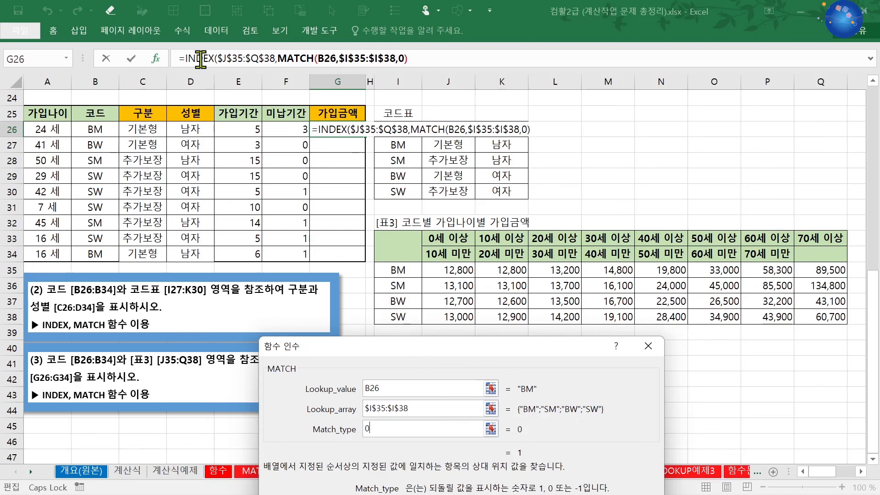
Step: Set the INDEX column number to a nested MATCH of A26 in $J$33:$Q$33 with match type 1
{"action": "left_click", "coordinate": [200, 59]}
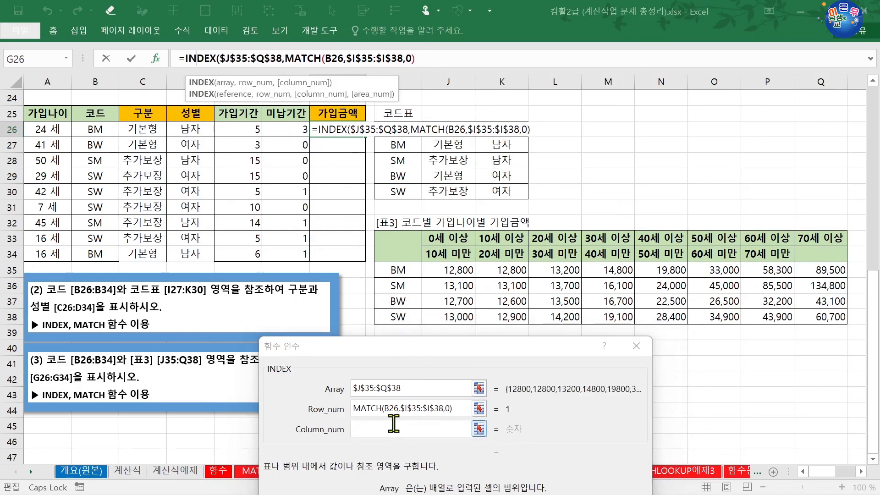
{"action": "left_click", "coordinate": [394, 423]}
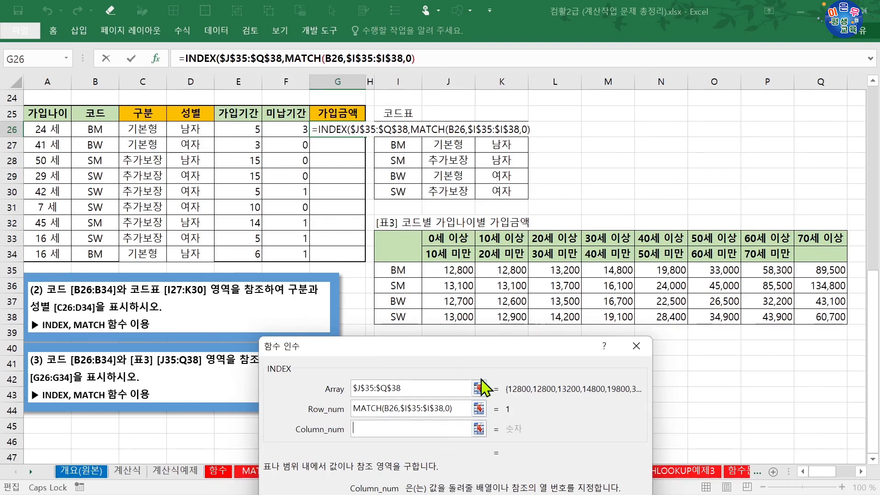
{"action": "type", "text": "MAT"}
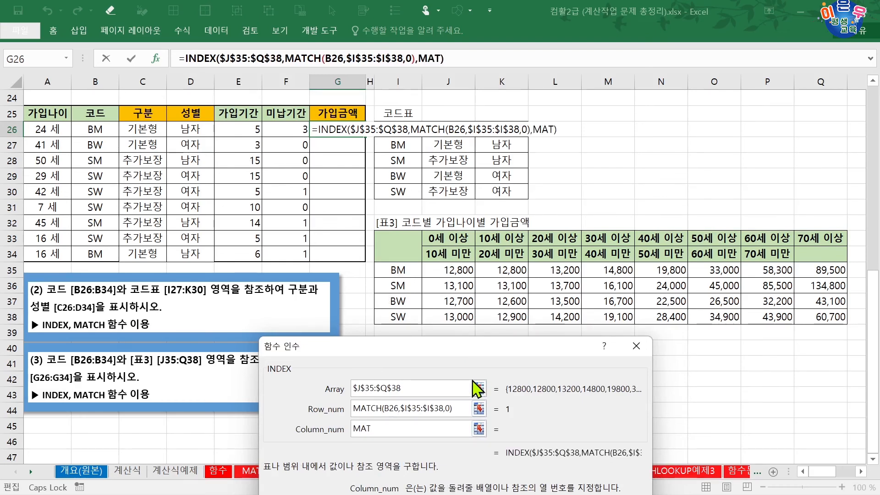
{"action": "type", "text": "CH("}
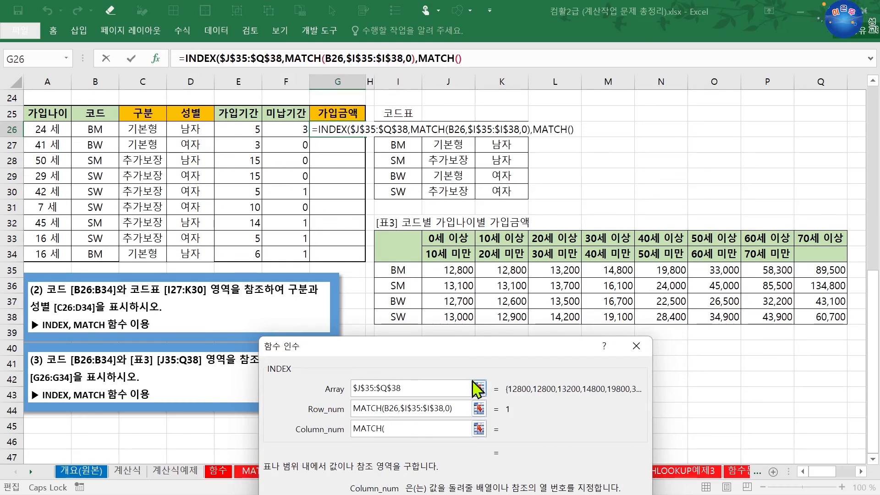
{"action": "left_click", "coordinate": [427, 58]}
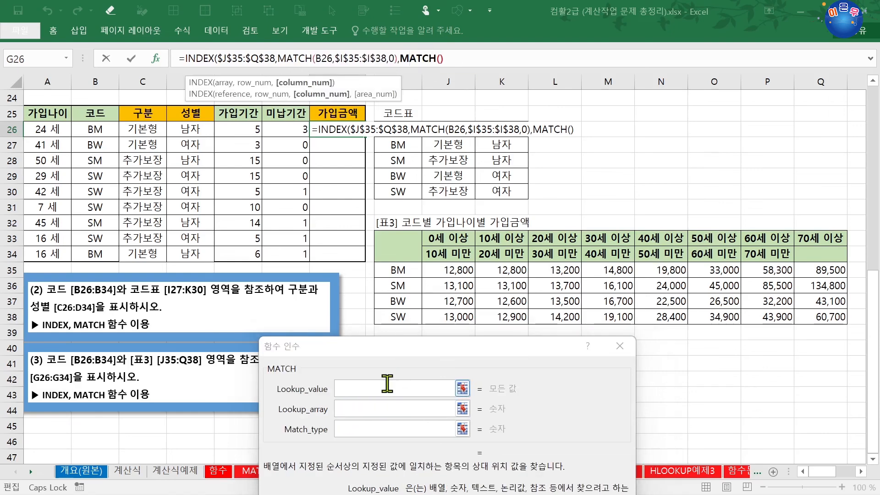
{"action": "left_click", "coordinate": [385, 385]}
{"action": "left_click", "coordinate": [43, 132]}
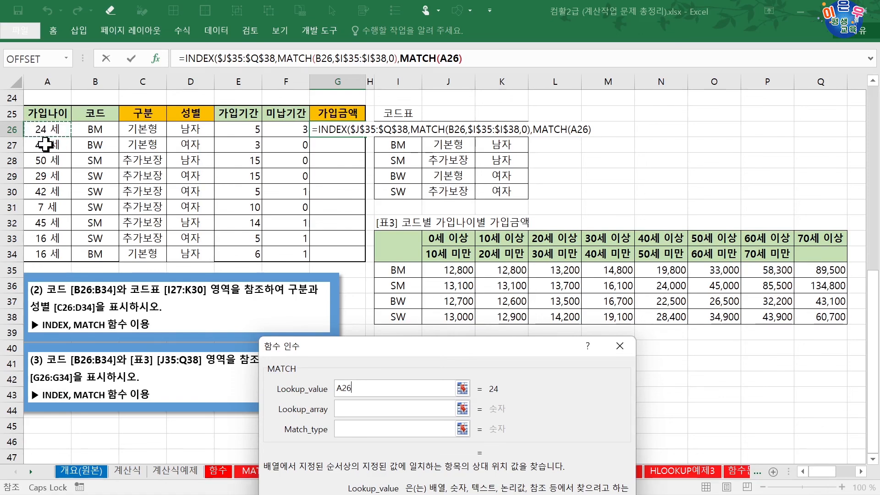
{"action": "left_click", "coordinate": [359, 410]}
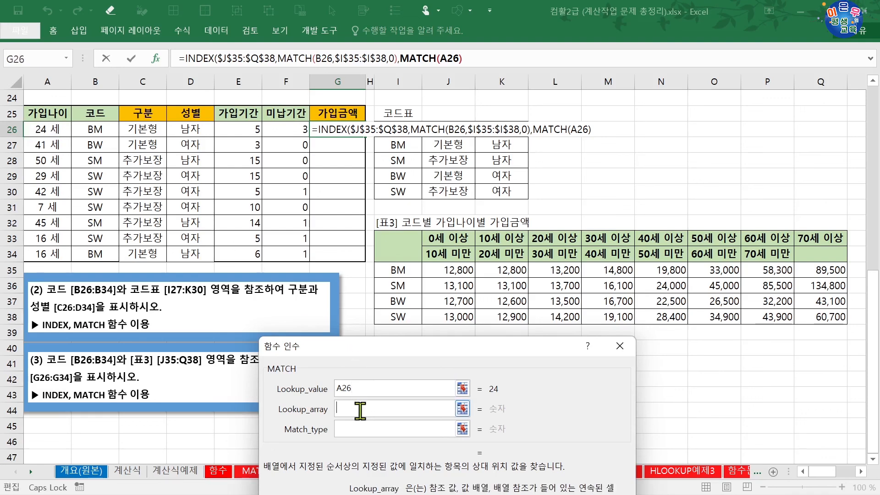
{"action": "left_click_drag", "start_coordinate": [440, 238], "coordinate": [814, 239]}
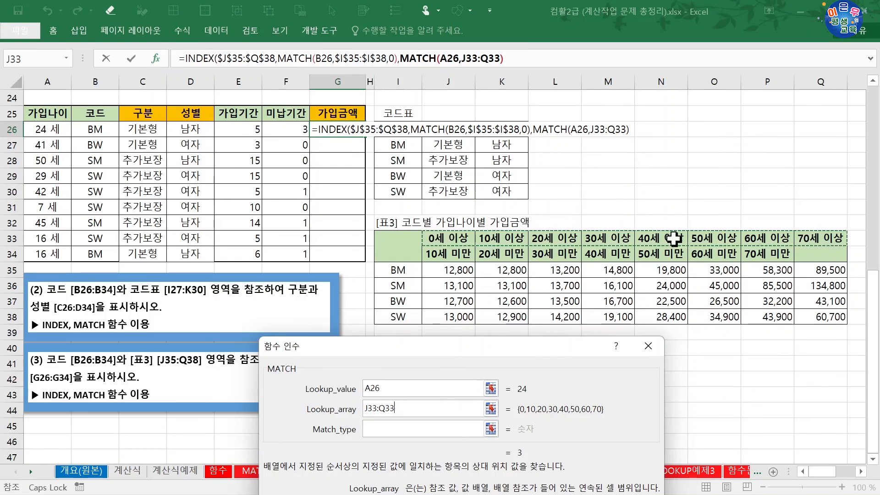
{"action": "key", "text": "F4"}
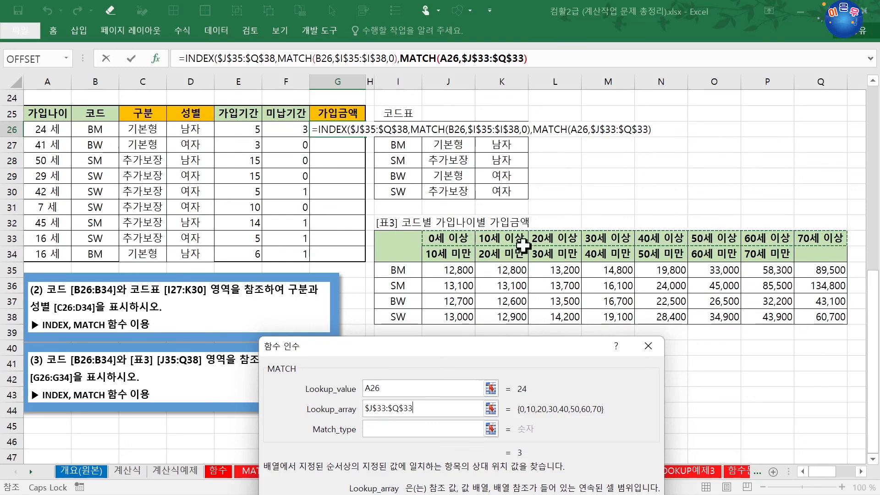
{"action": "left_click", "coordinate": [380, 429]}
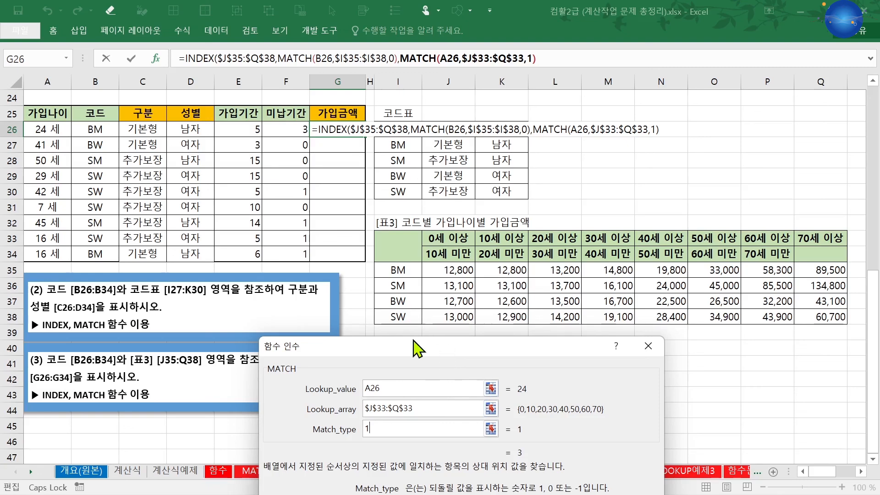
Step: Confirm the G26 formula, accepting the suggested closing-parenthesis correction, and fill it down through G34
{"action": "left_click_drag", "start_coordinate": [431, 352], "coordinate": [435, 178]}
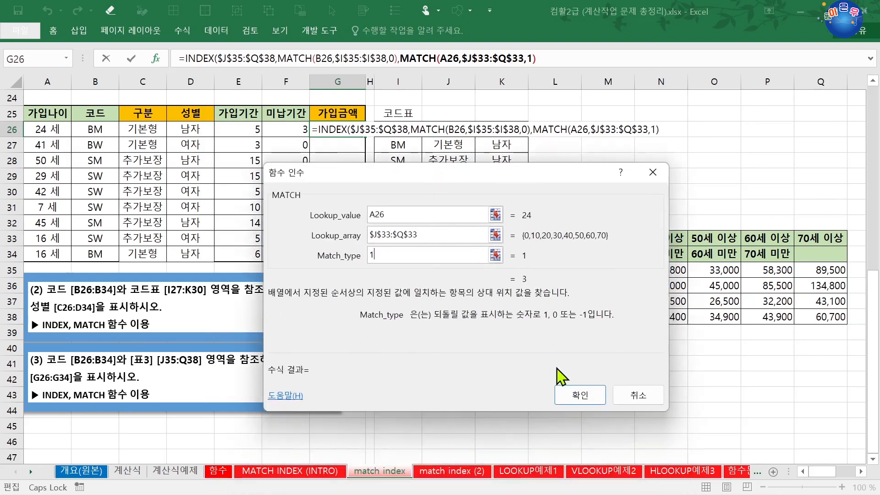
{"action": "left_click", "coordinate": [580, 395]}
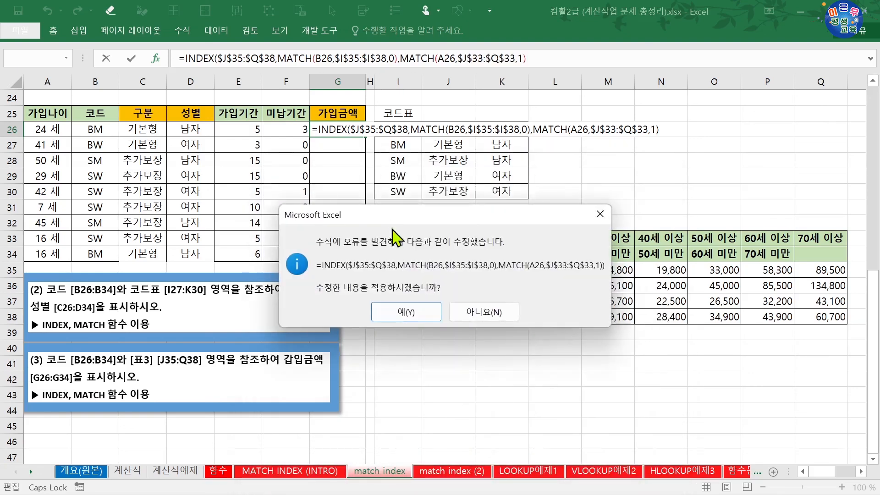
{"action": "left_click", "coordinate": [408, 313]}
{"action": "left_click_drag", "start_coordinate": [366, 138], "coordinate": [365, 259]}
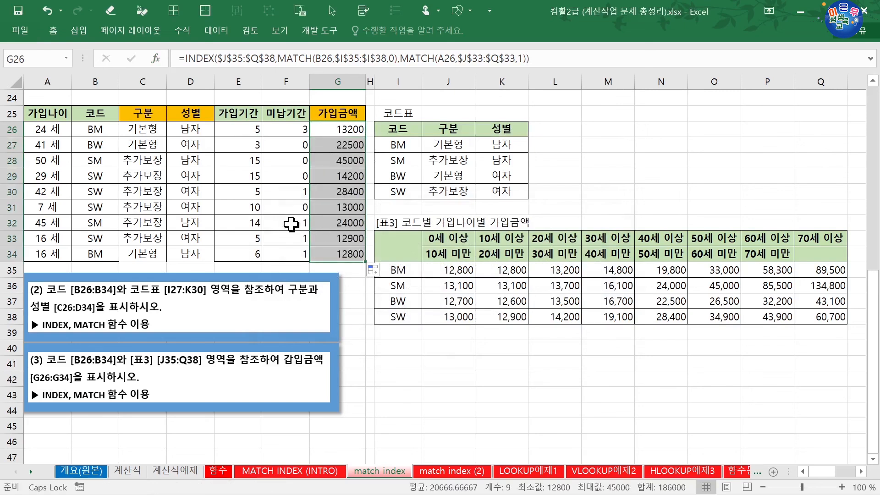
Step: Check the subscription amount in row 27 against the 40세 이상 column and the BW row of the amount table
{"action": "left_click", "coordinate": [60, 145]}
{"action": "left_click_drag", "start_coordinate": [60, 146], "coordinate": [336, 149]}
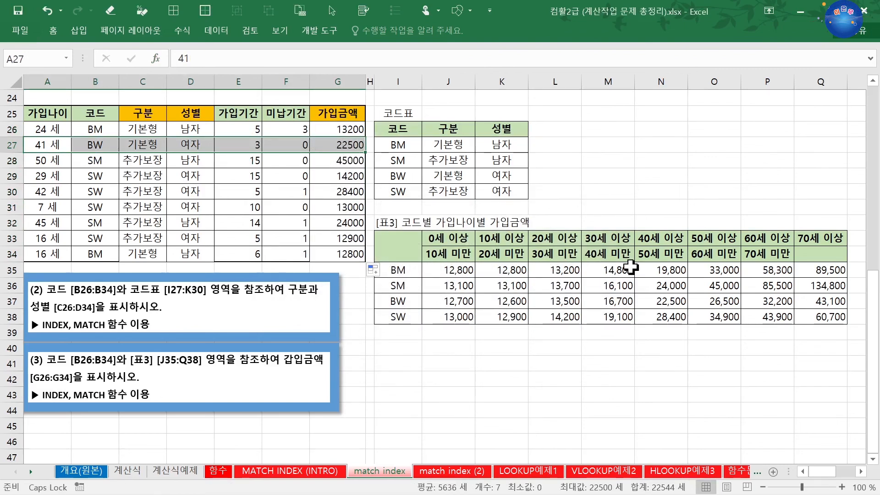
{"action": "left_click_drag", "start_coordinate": [656, 240], "coordinate": [631, 313]}
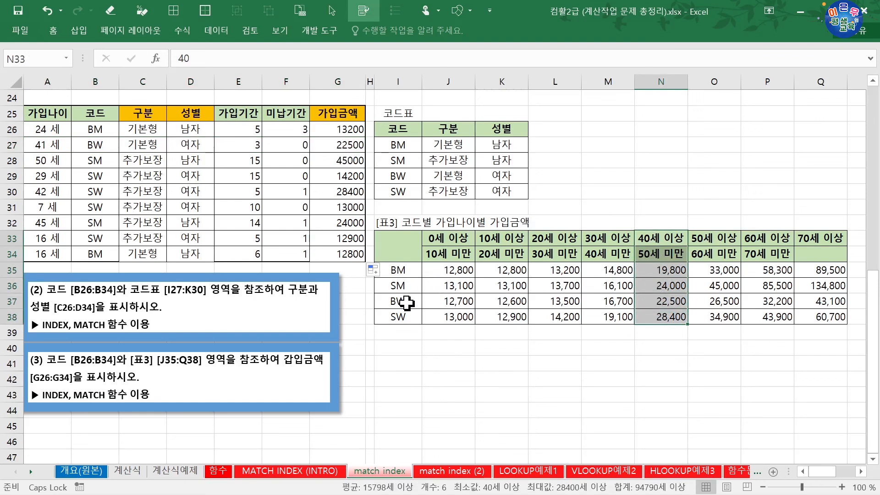
{"action": "left_click_drag", "start_coordinate": [406, 302], "coordinate": [671, 305]}
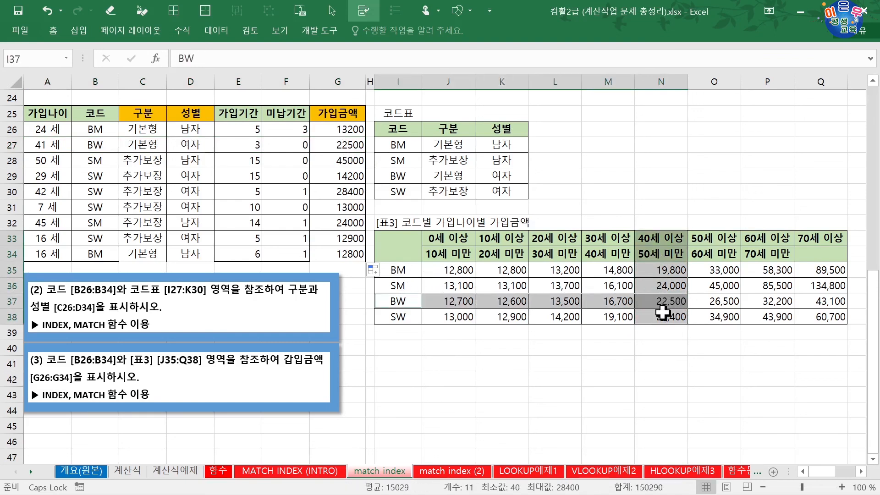